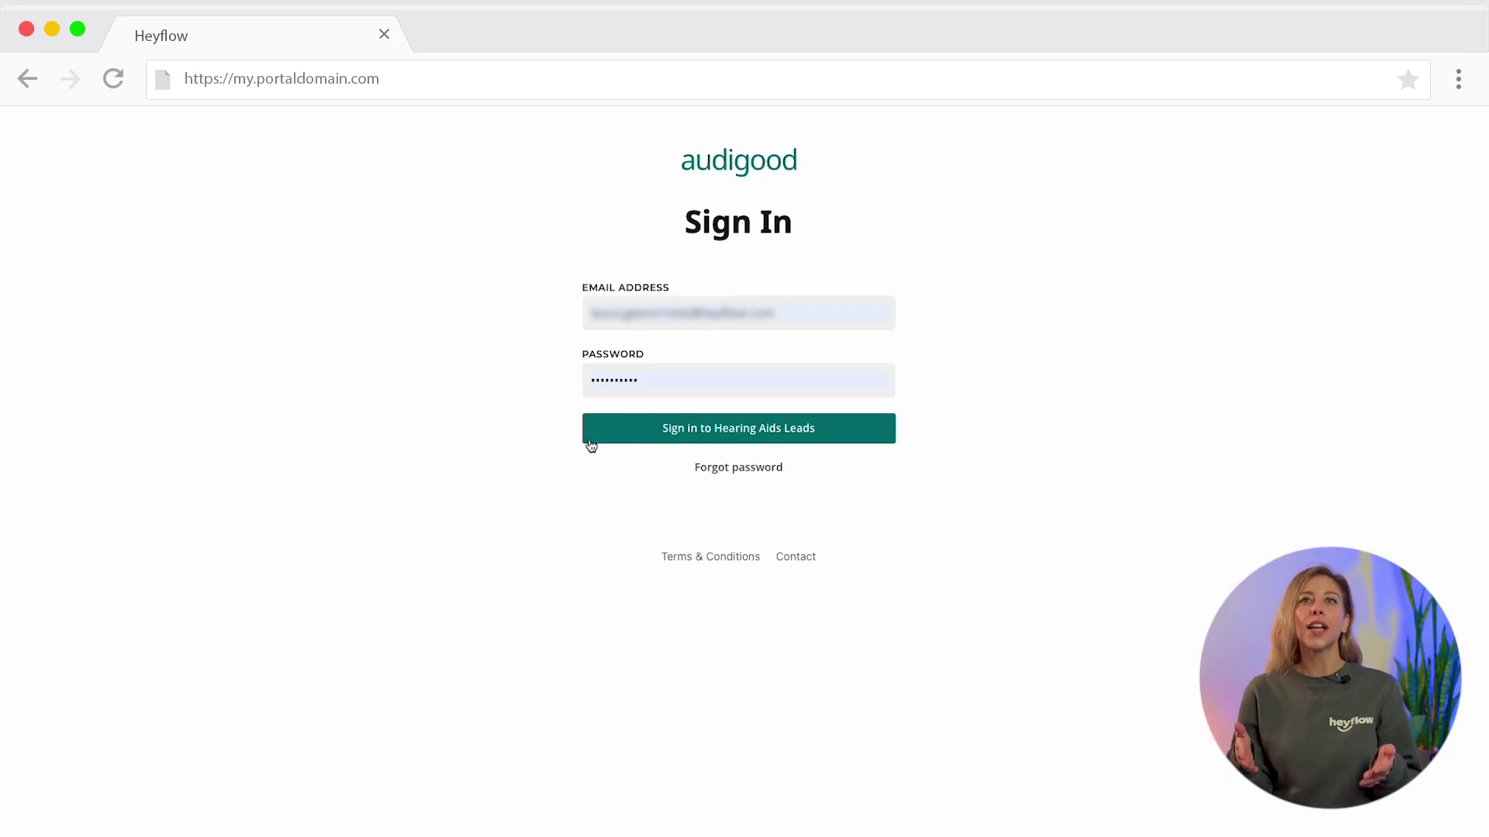
- Sign in to the Hearing Aids Leads portal and compare its contacts with My second heyflow's
click(667, 431)
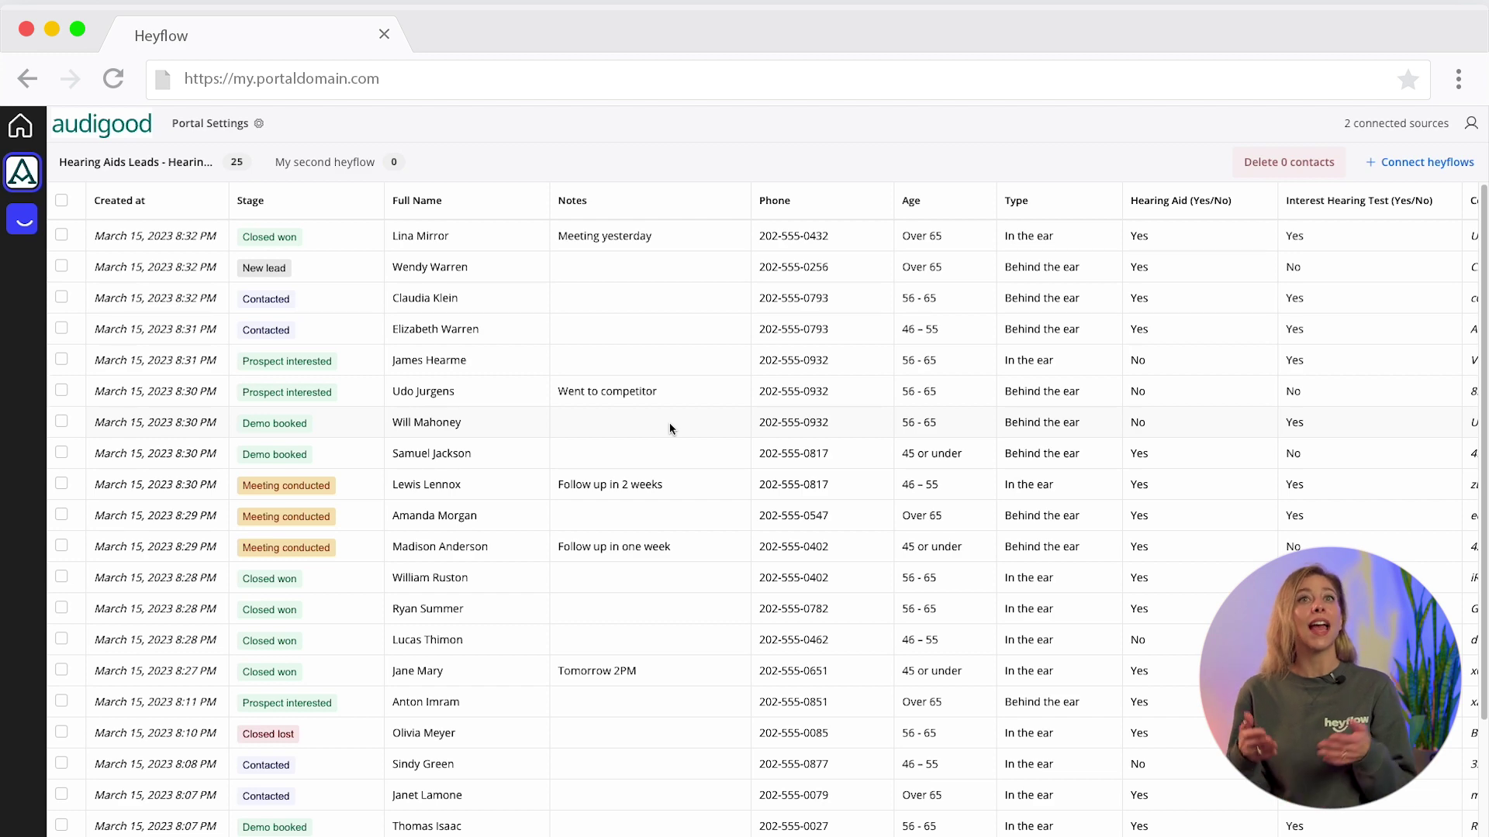
scroll(667, 421, down, 3)
scroll(667, 421, up, 2)
scroll(667, 427, up, 1)
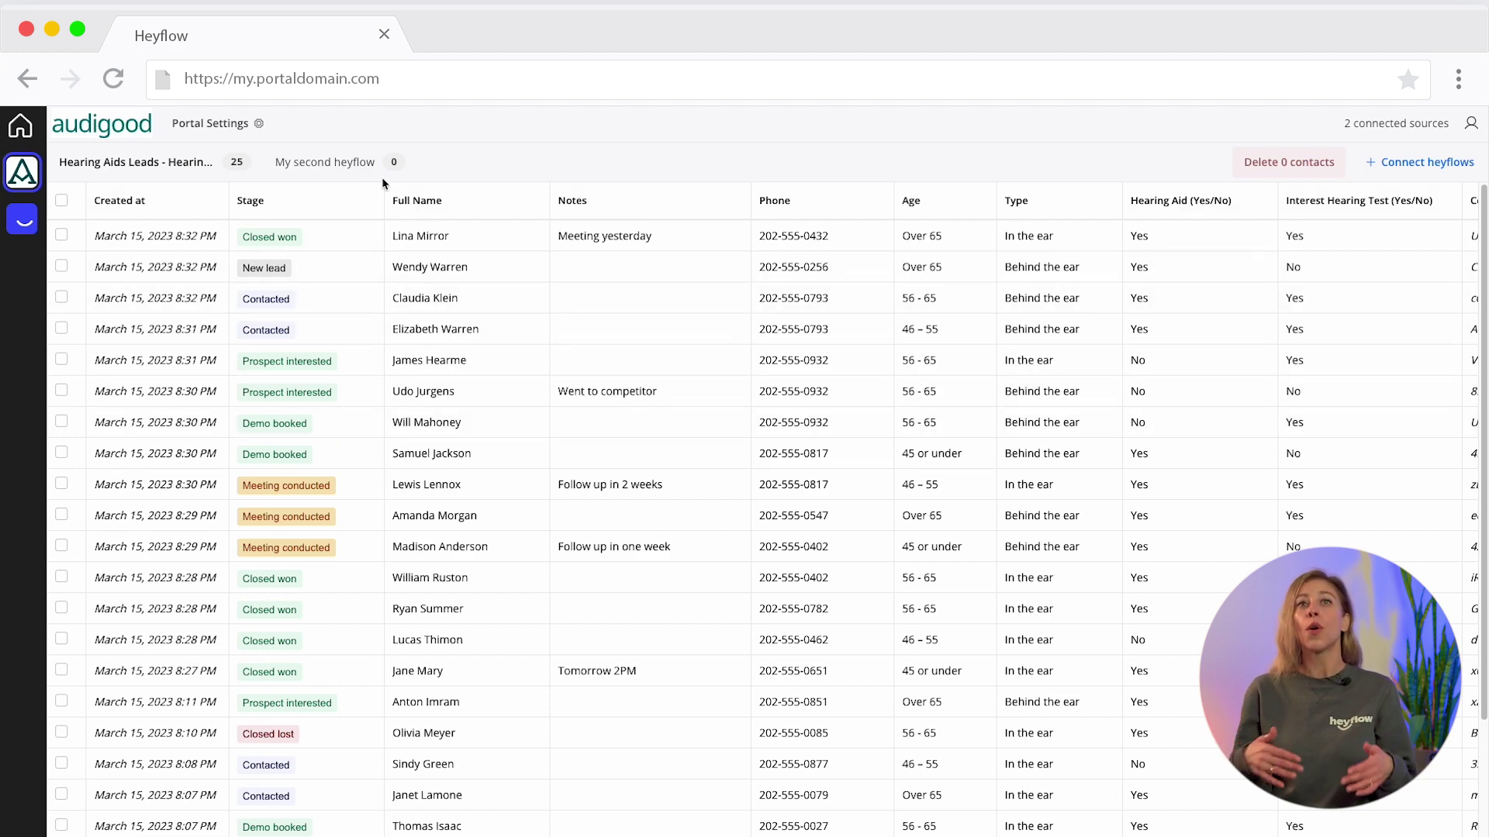
click(334, 162)
click(172, 162)
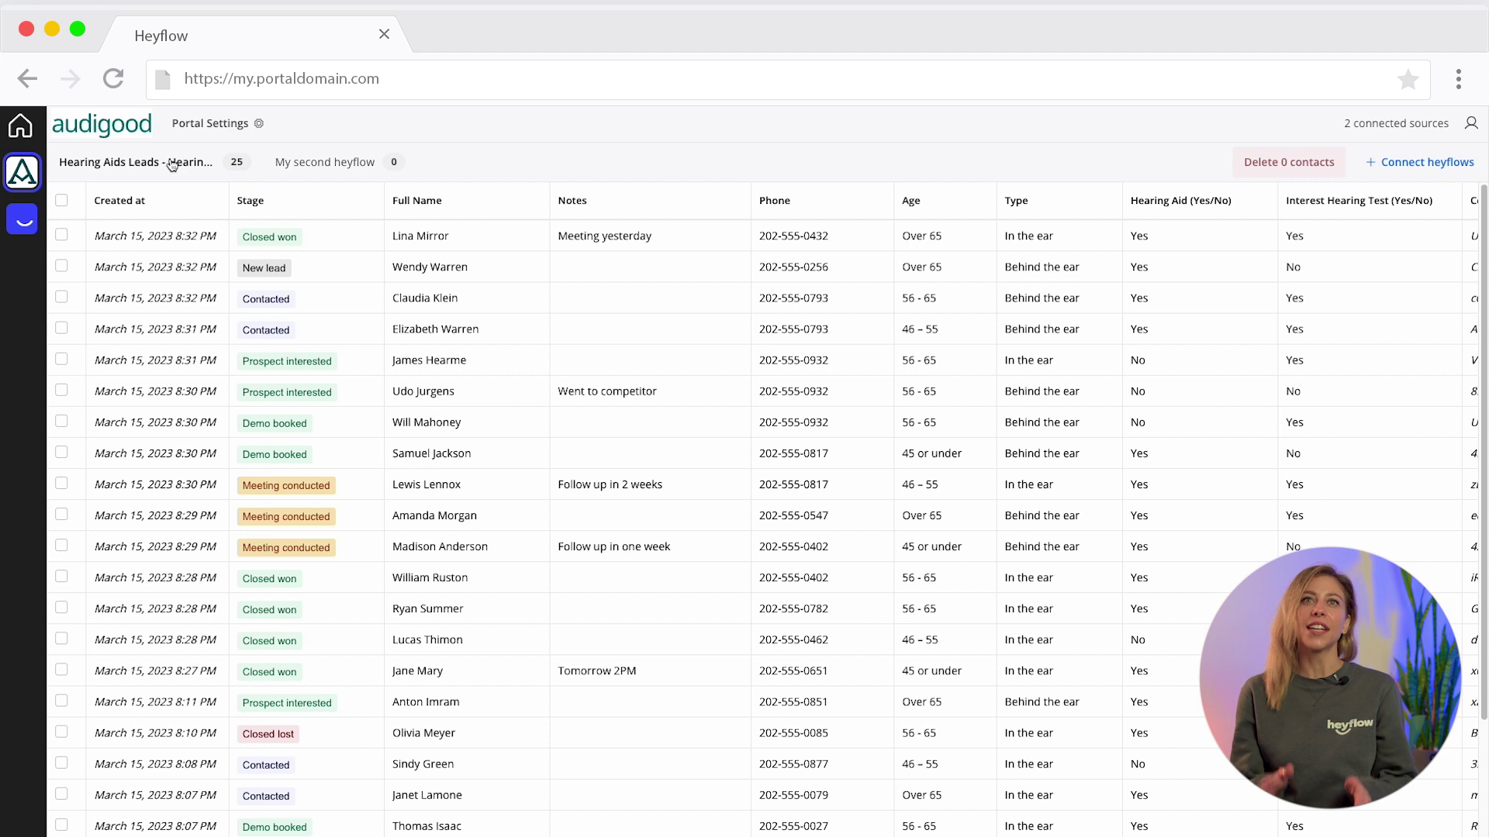
- Set the first lead's stage to Contacted
click(277, 238)
click(281, 268)
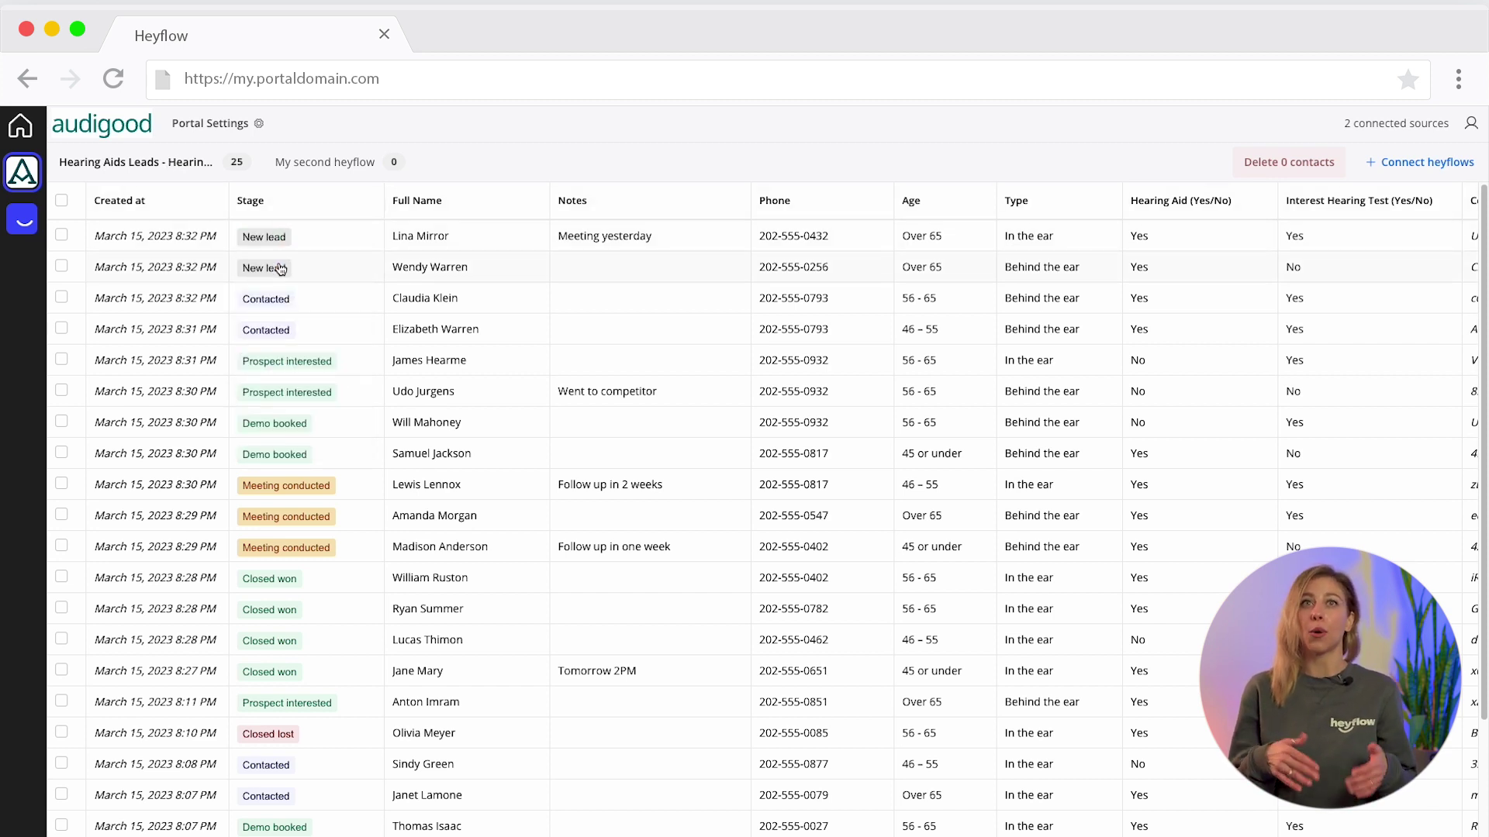
click(280, 243)
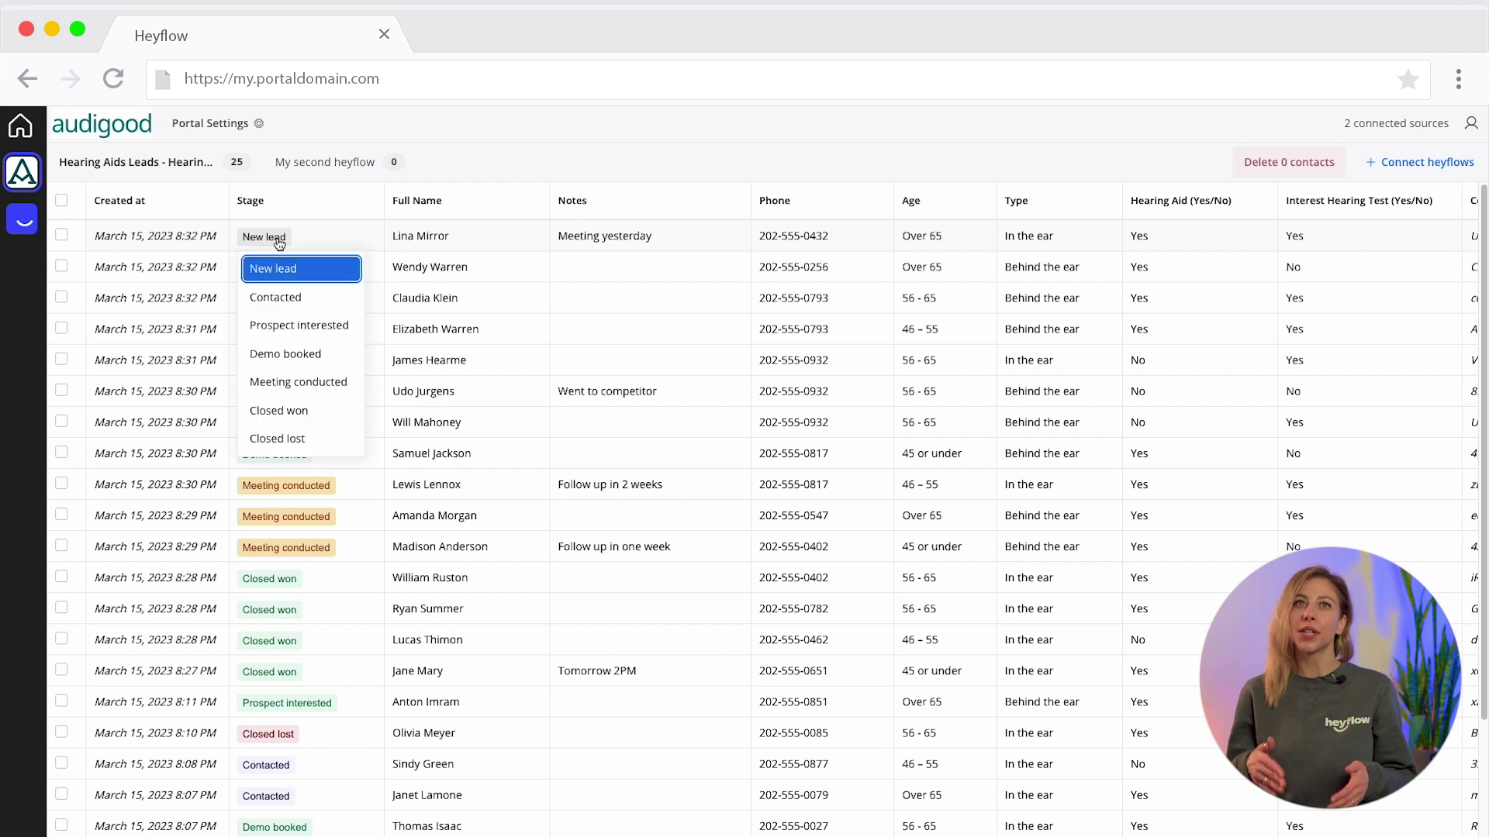
click(296, 301)
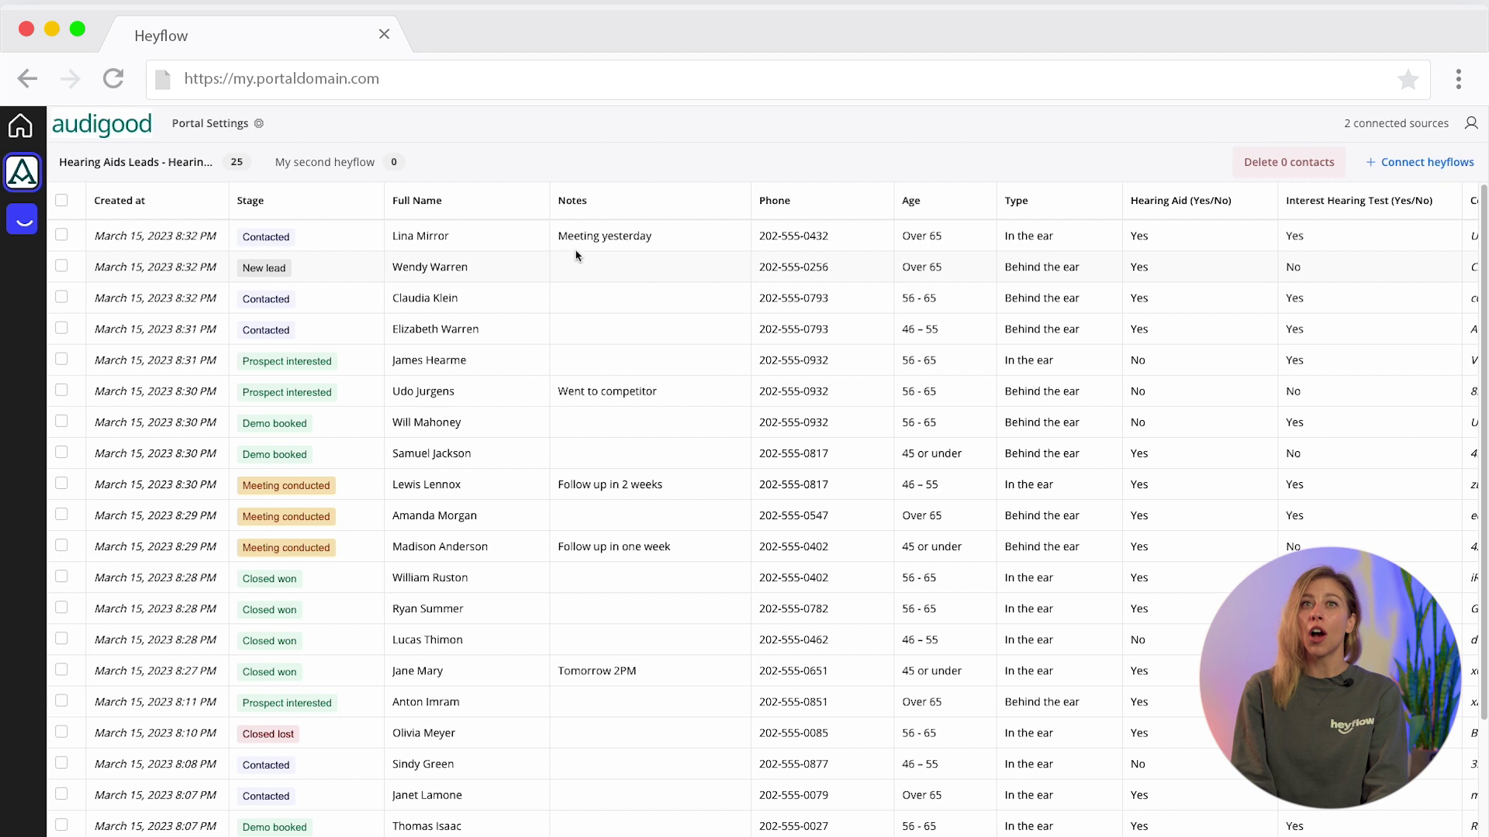
- Add an 'In...' note to the second lead
click(599, 272)
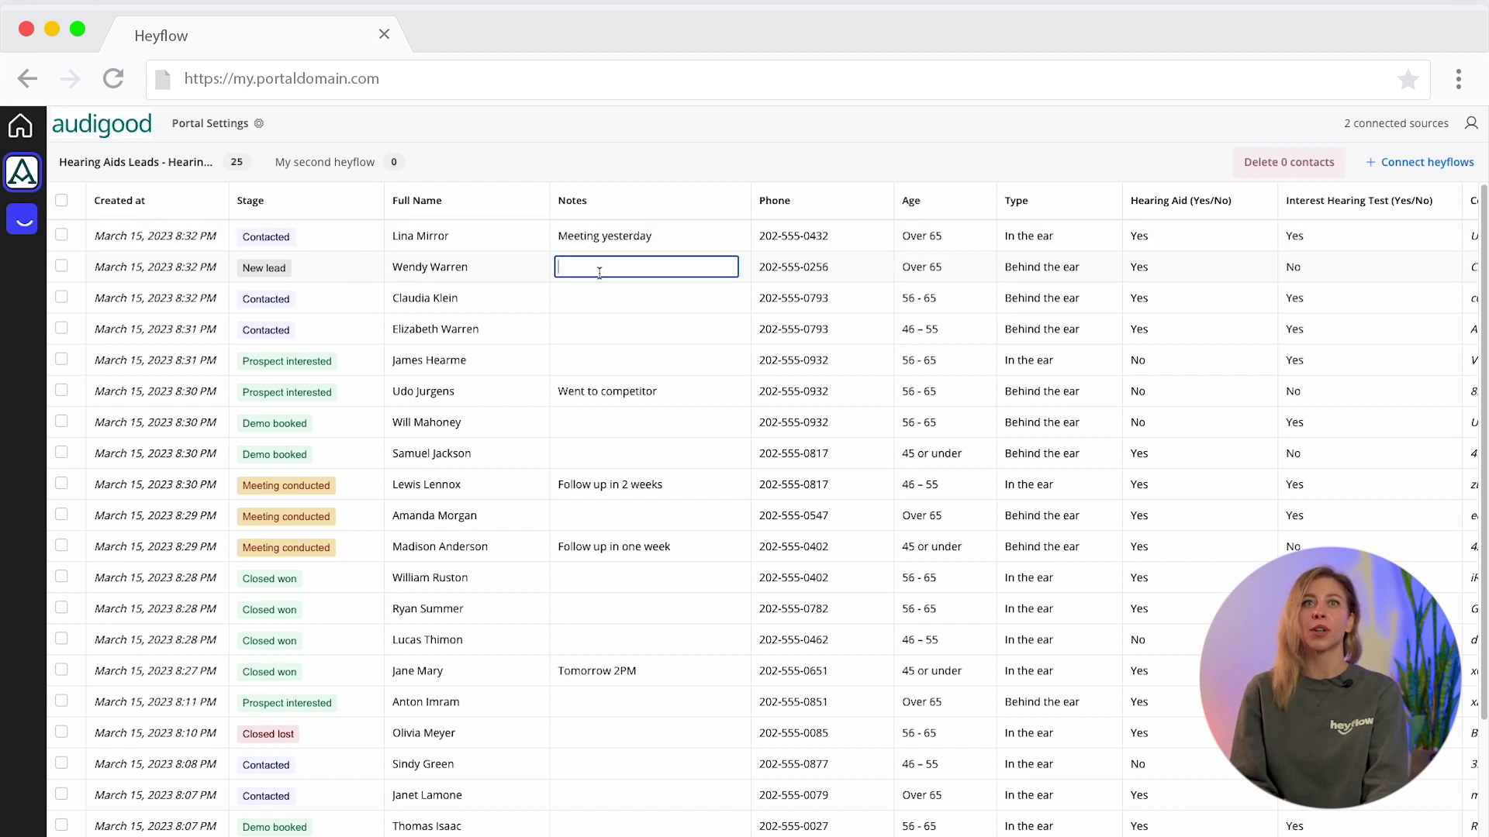
text(Interested in...)
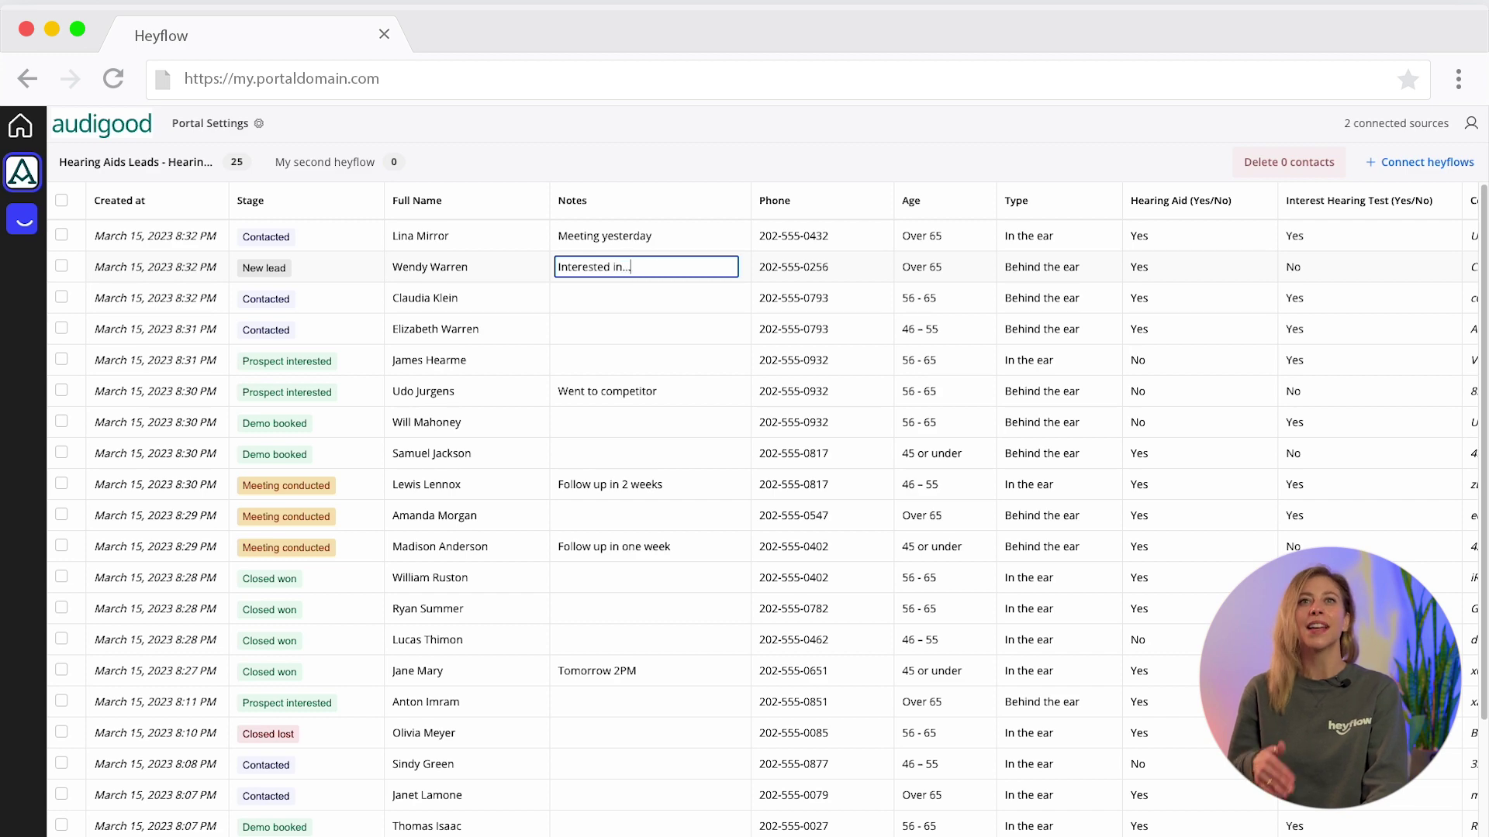
key(Return)
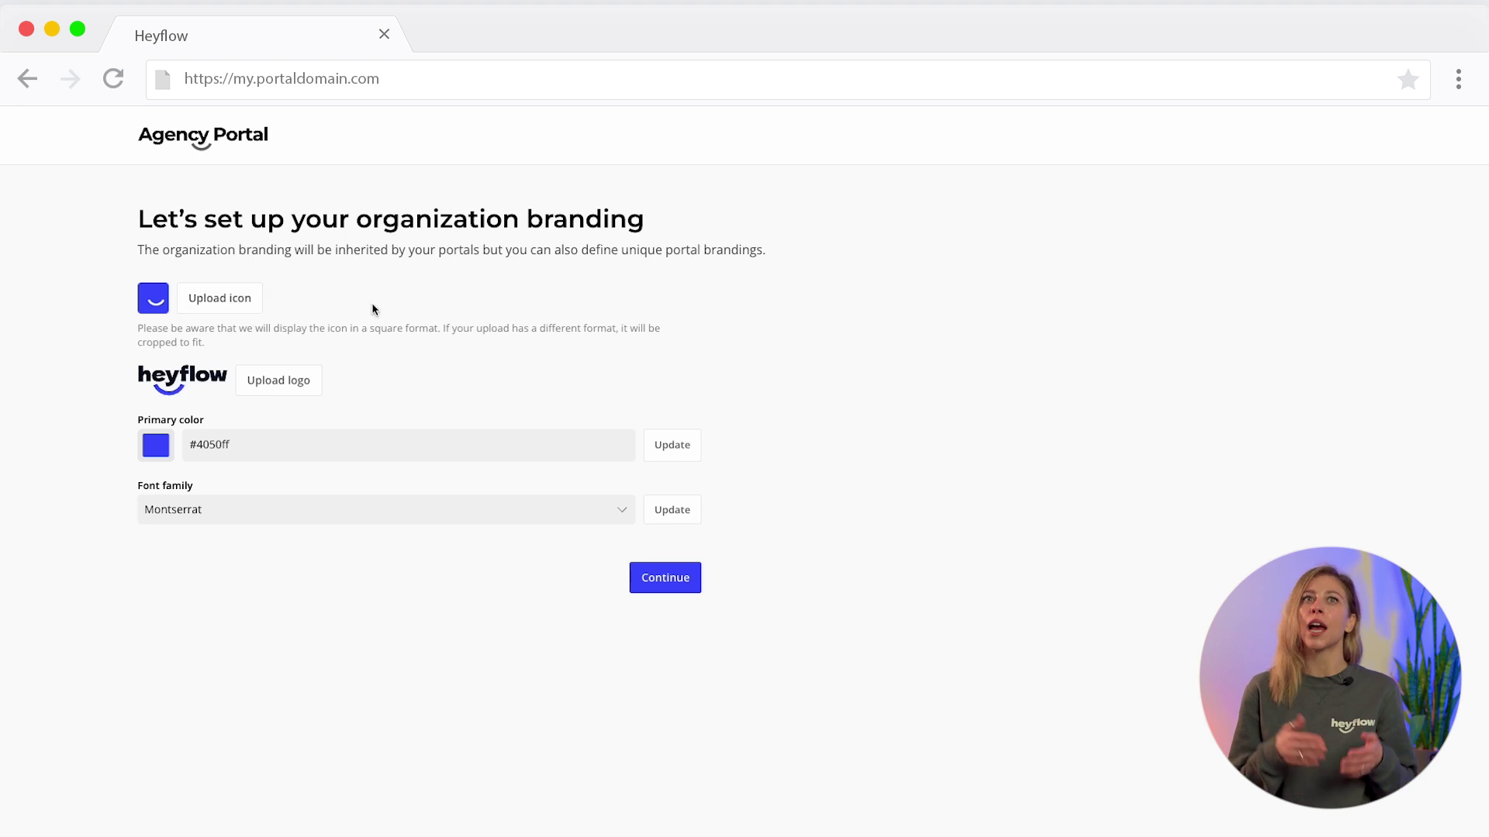
- Keep the #4050ff branding, save the terms-and-conditions link, and finish legal setup
click(247, 444)
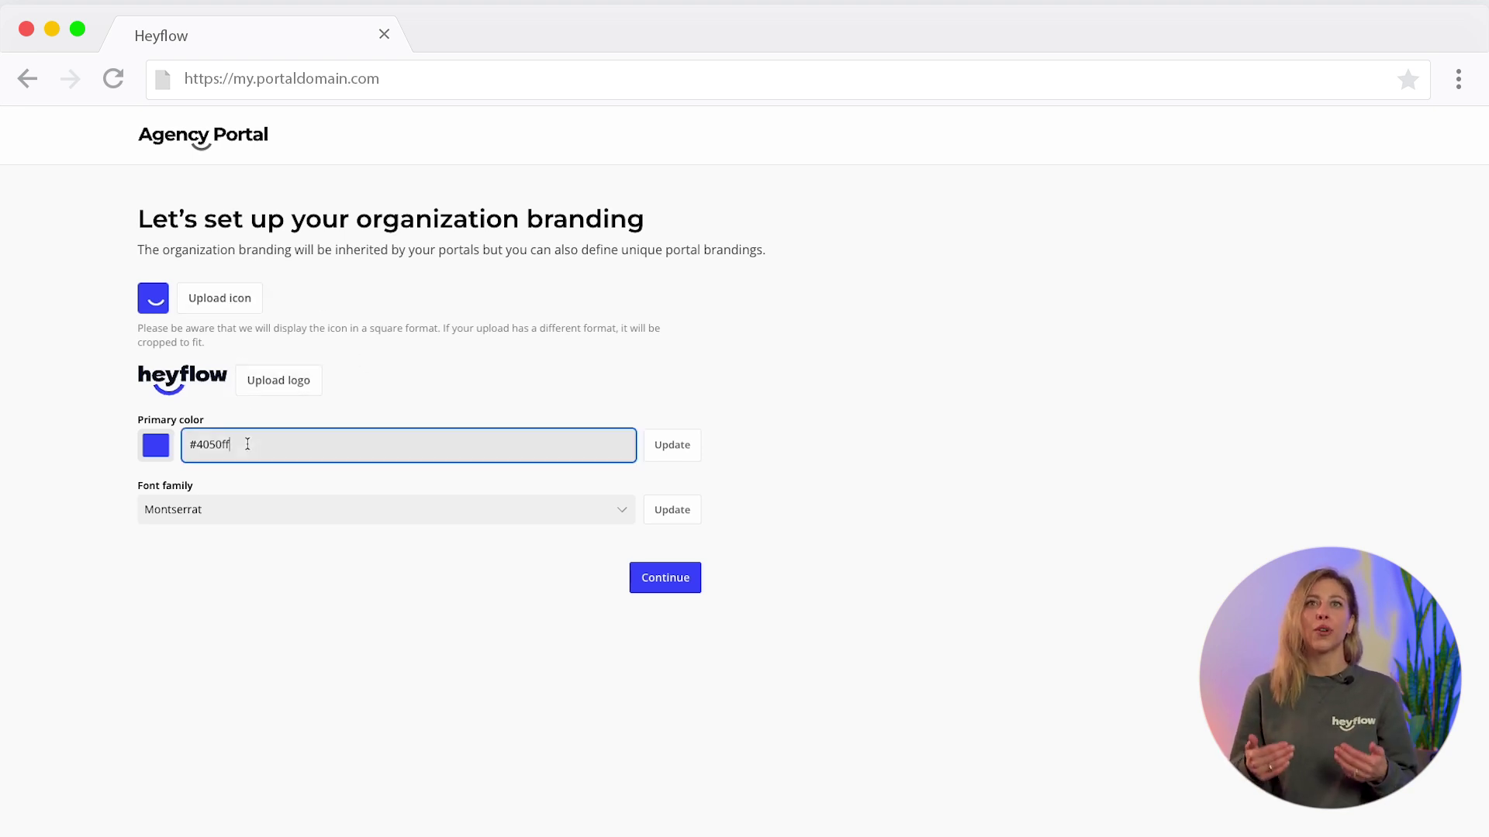
click(671, 575)
click(674, 322)
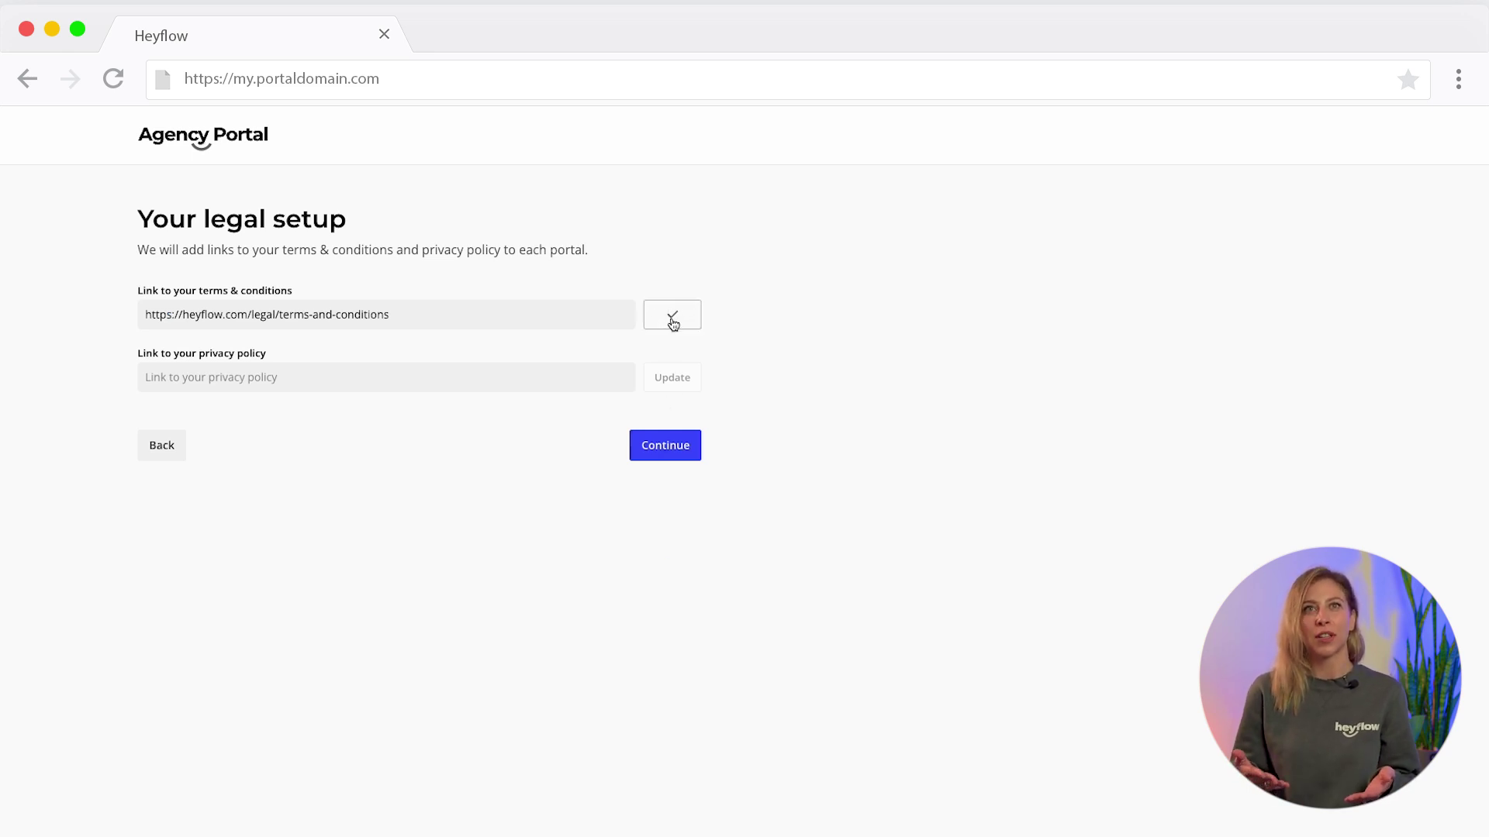
click(528, 374)
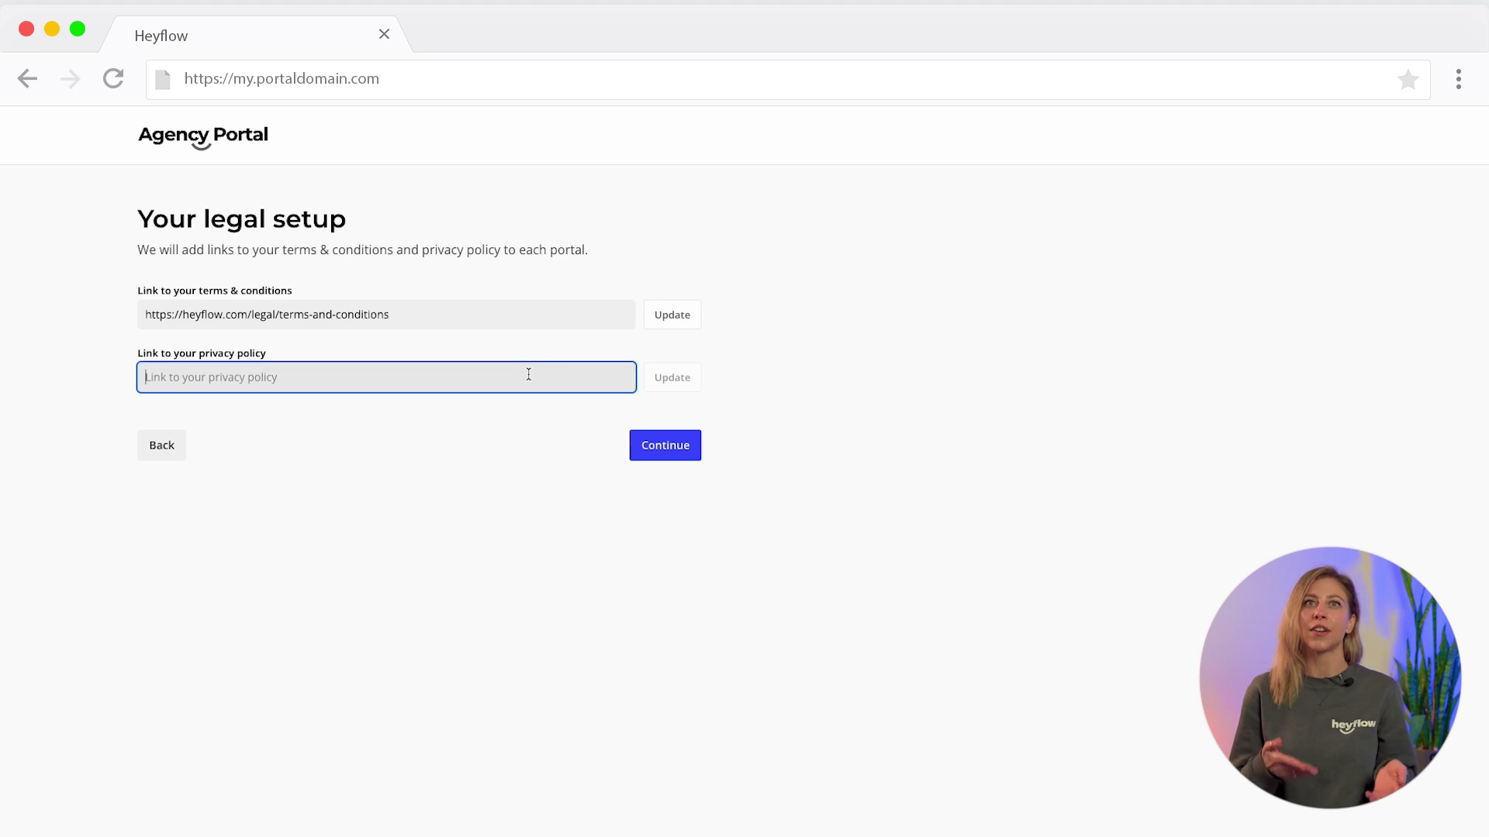
click(666, 447)
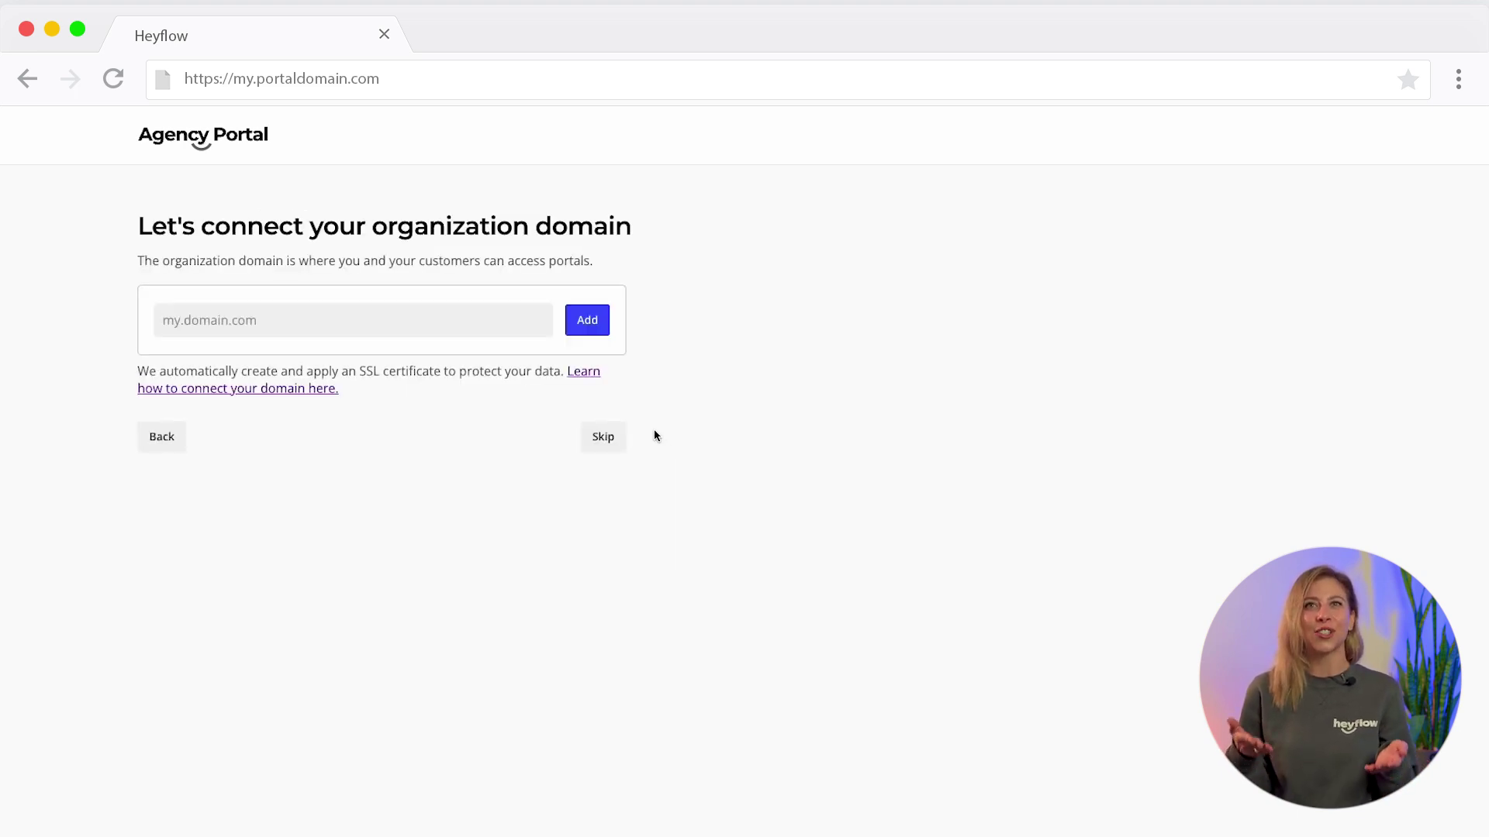
- Skip the custom domain and create a new portal titled 'My Portal'
click(531, 327)
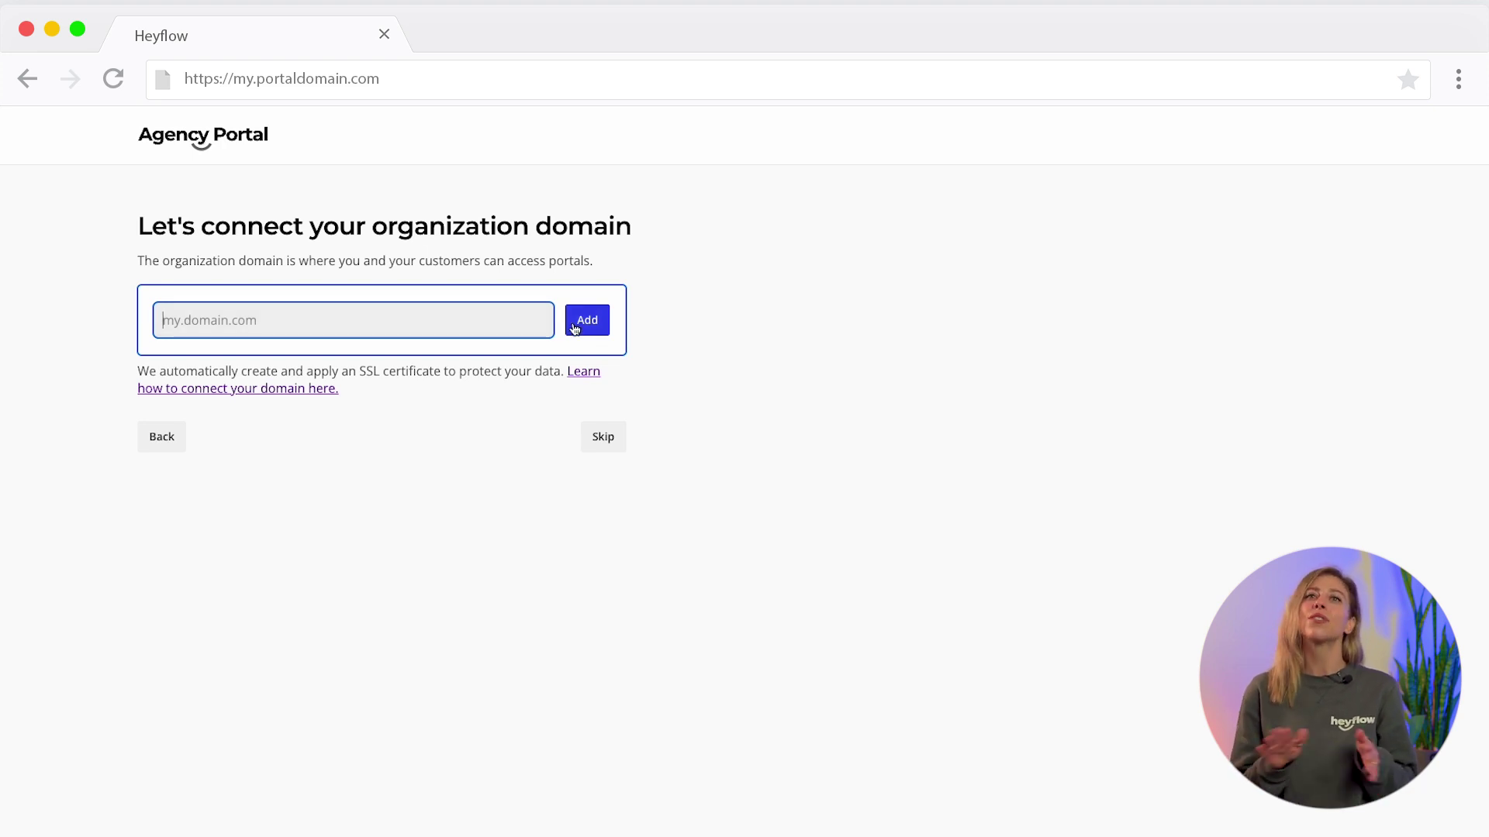
click(605, 438)
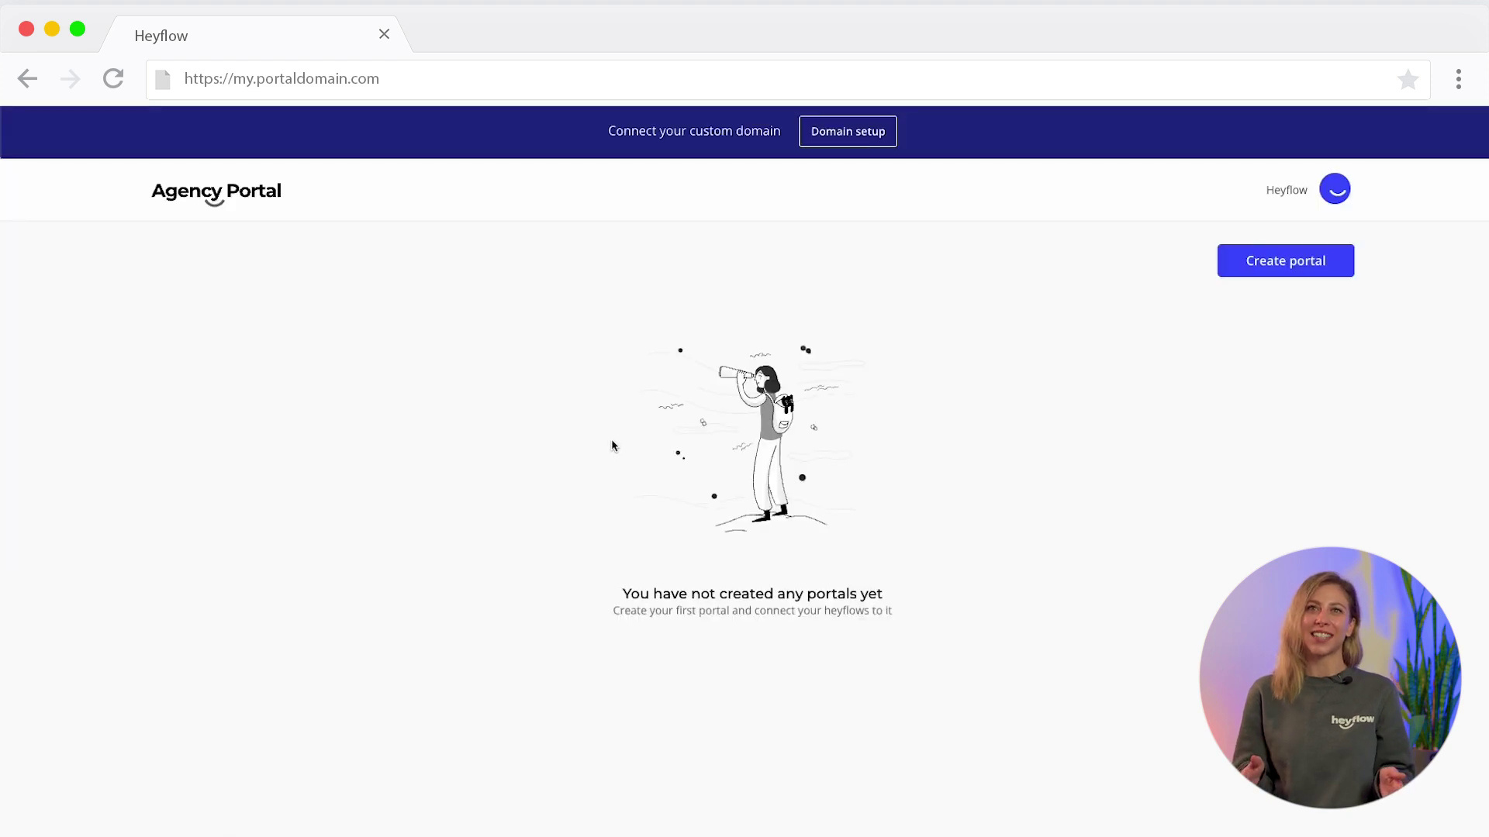
click(1259, 268)
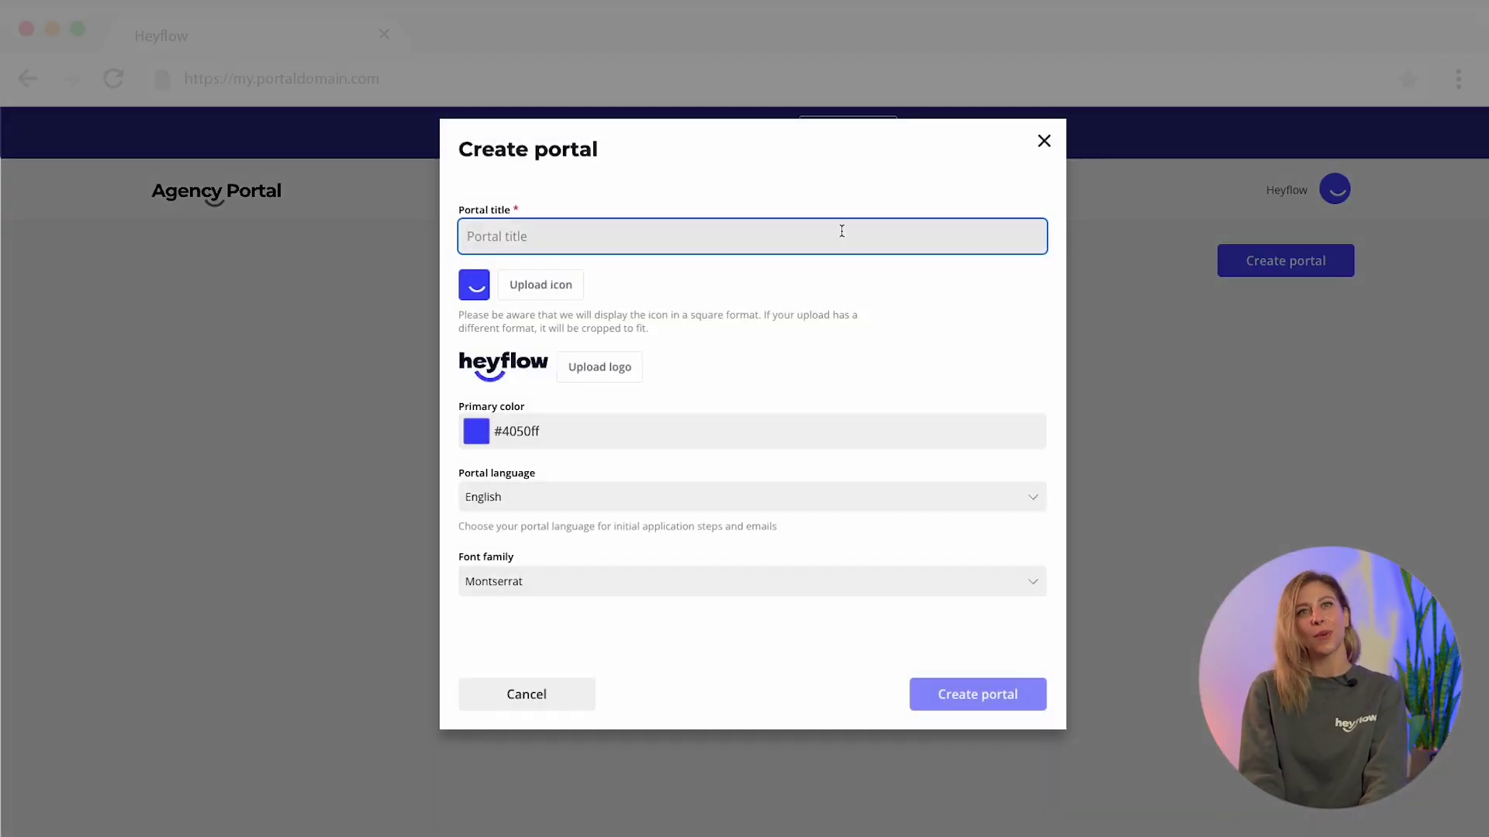
text(My Poera)
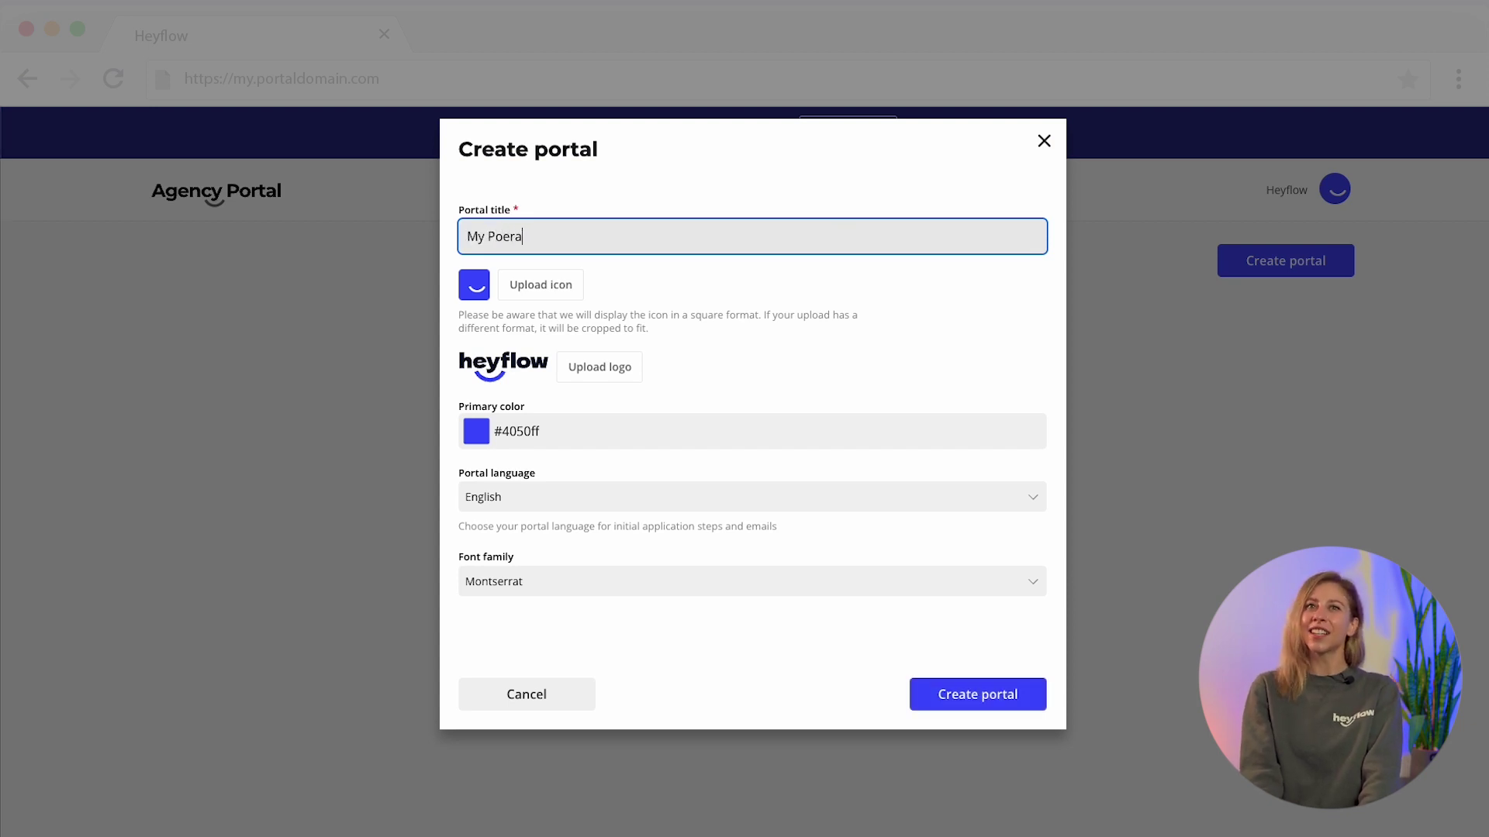
click(988, 690)
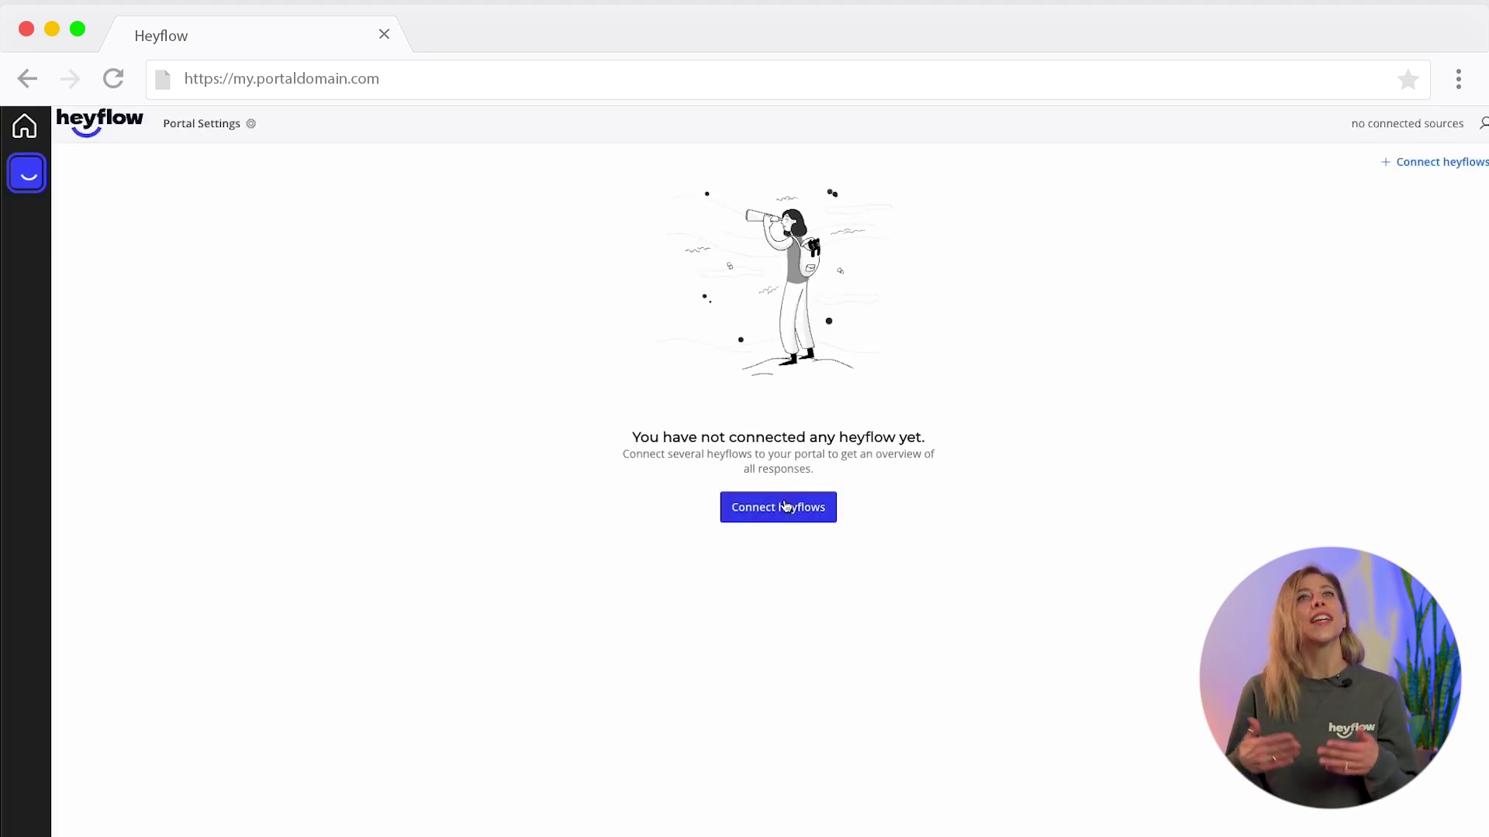
- Connect My first heyflow to the portal, importing all its existing responses
click(784, 507)
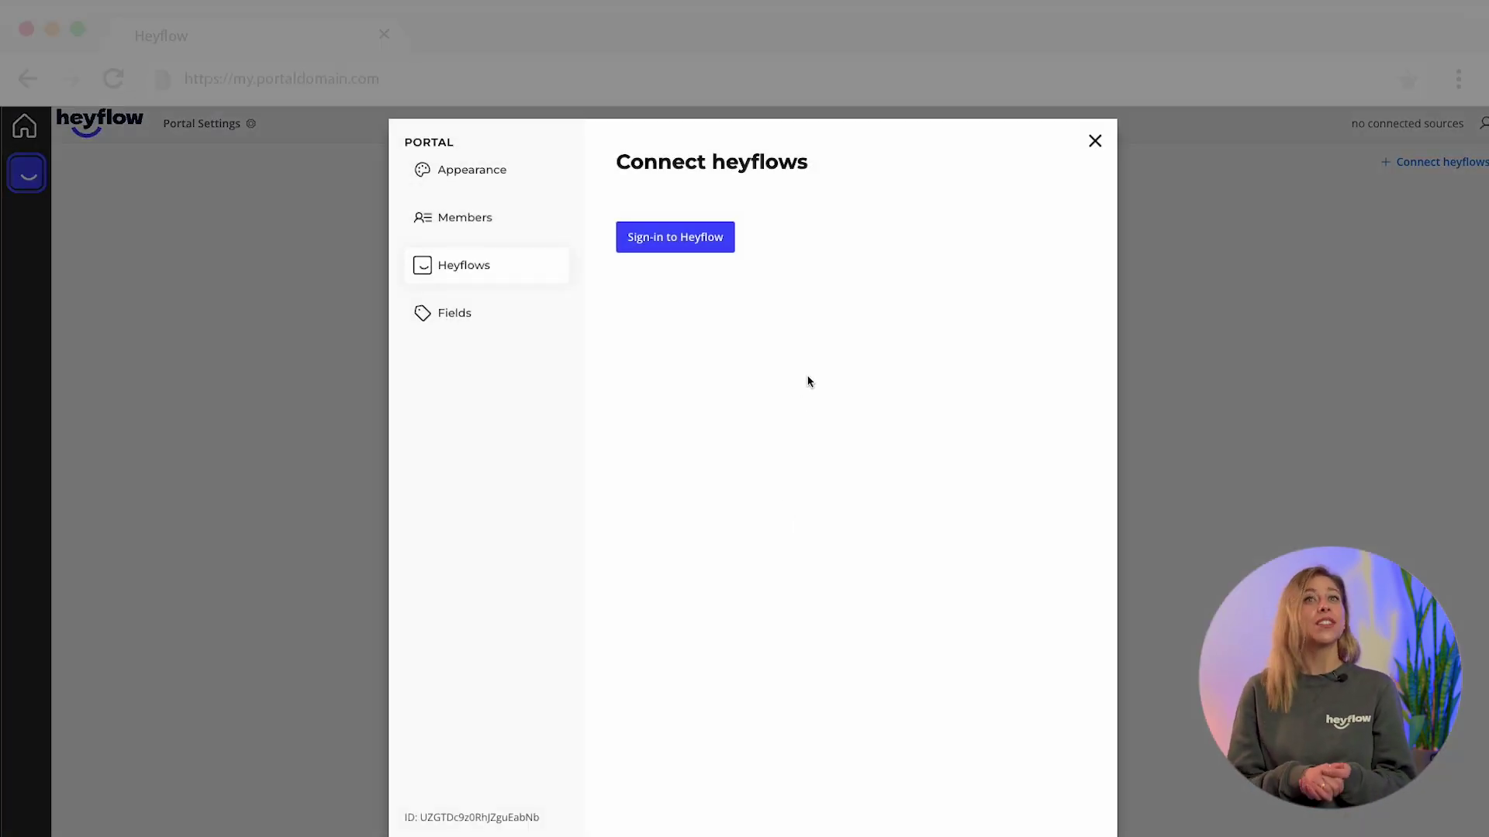
click(682, 240)
click(724, 265)
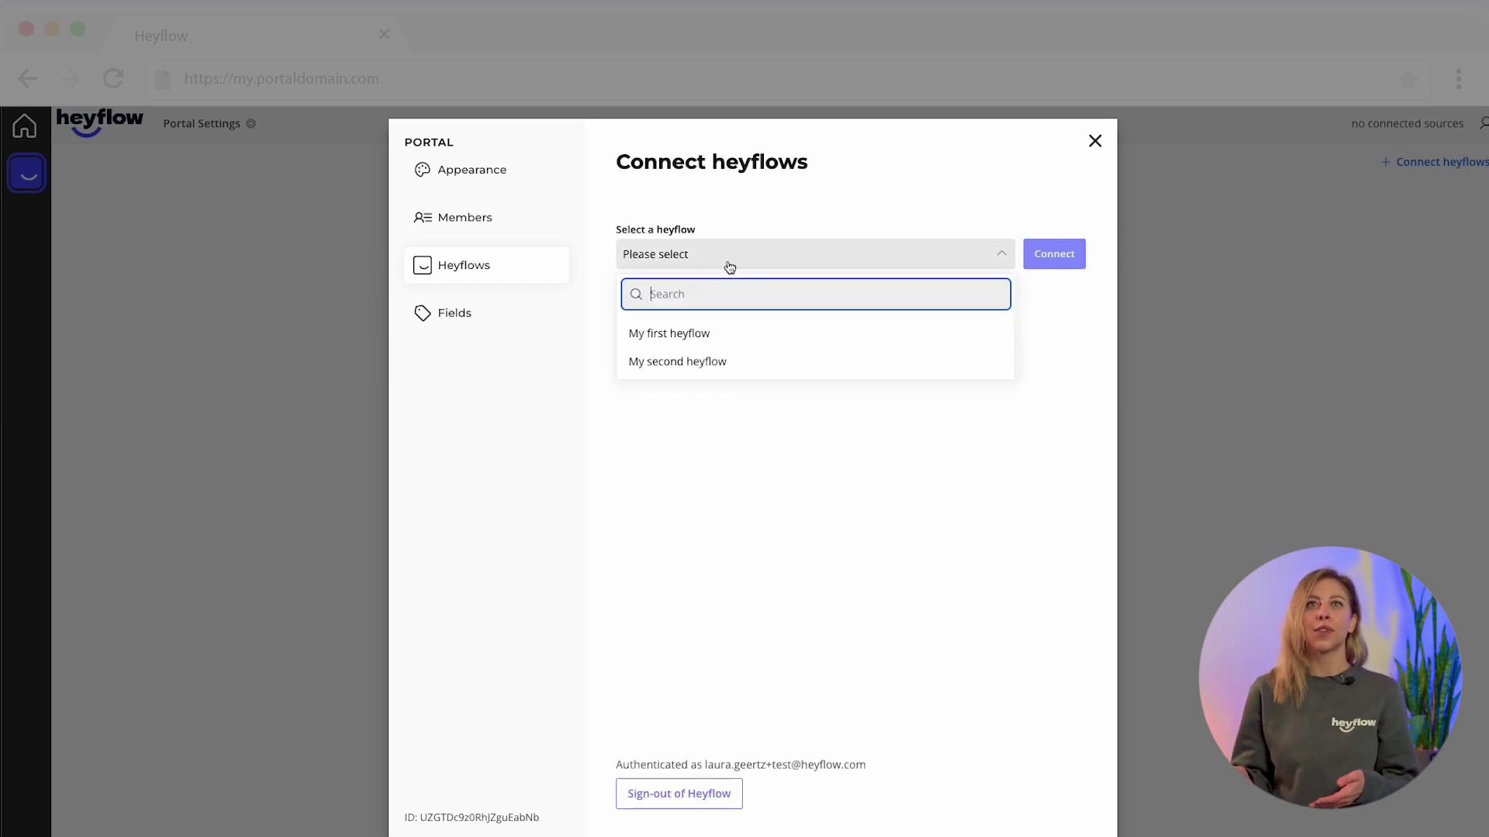
click(718, 332)
click(1067, 254)
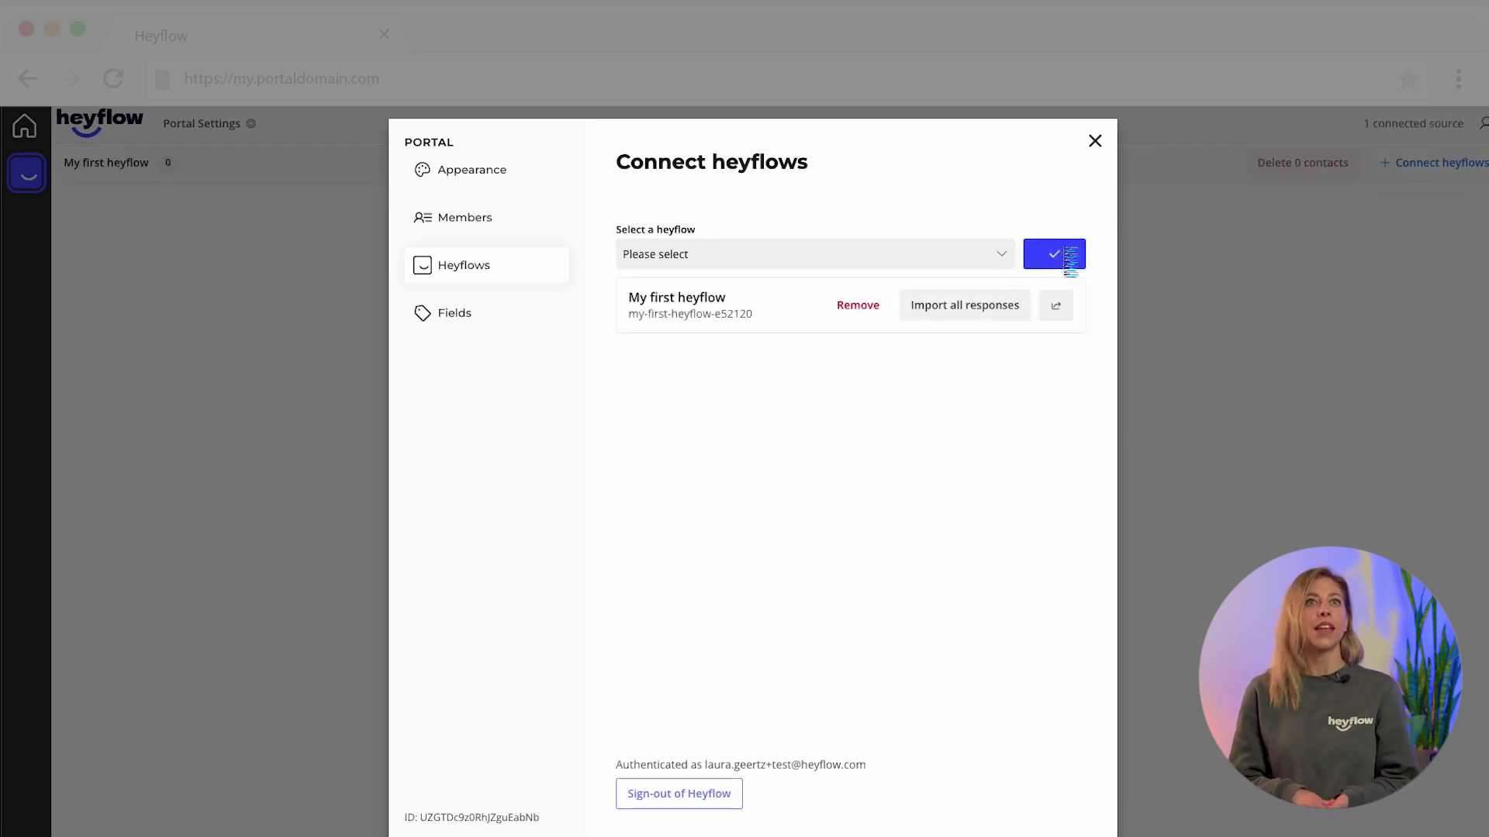
click(954, 311)
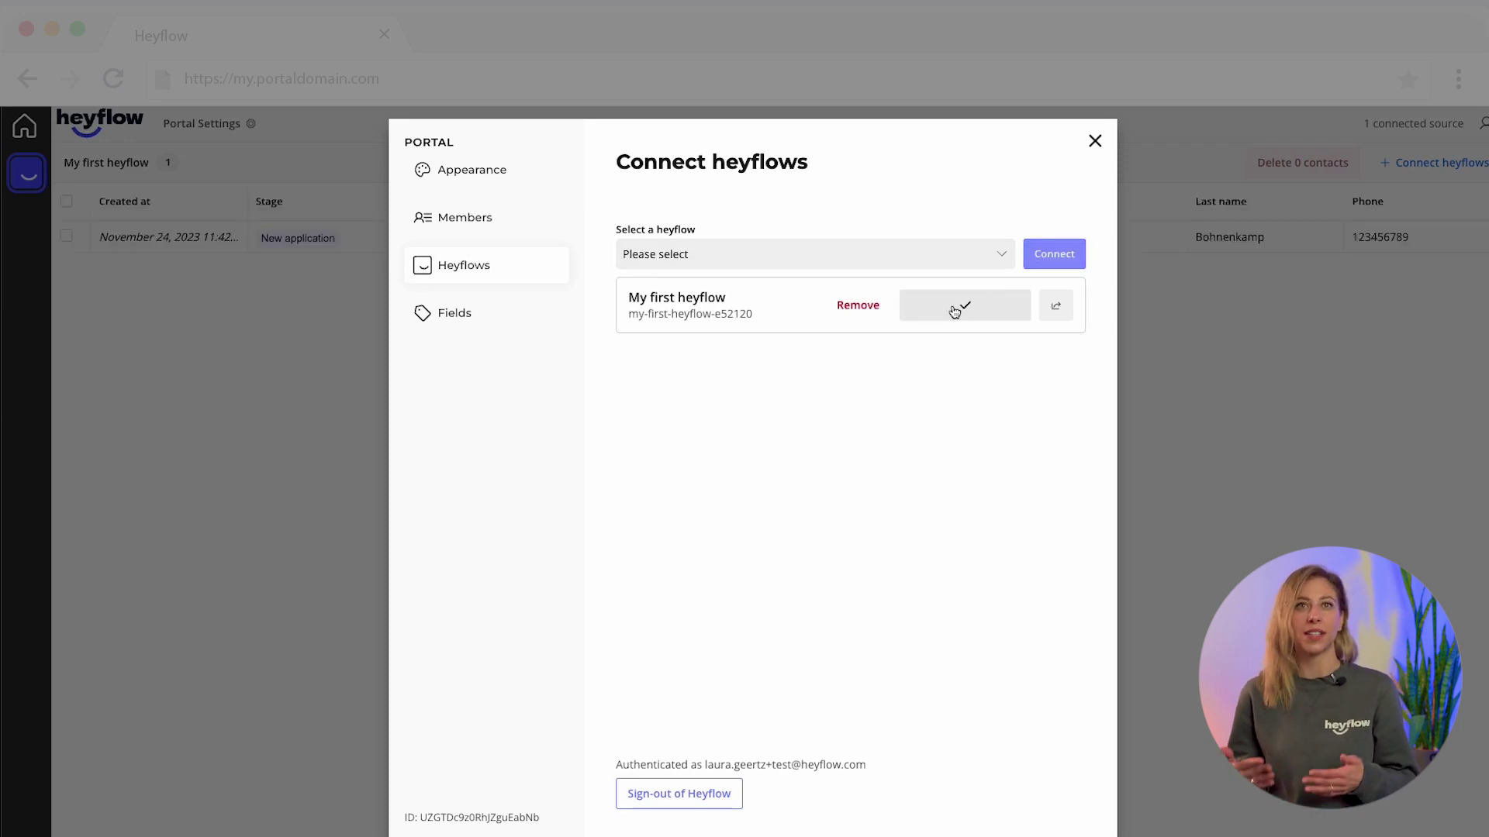
- Connect My second heyflow as well and close the connection settings
click(957, 266)
click(807, 361)
click(1053, 255)
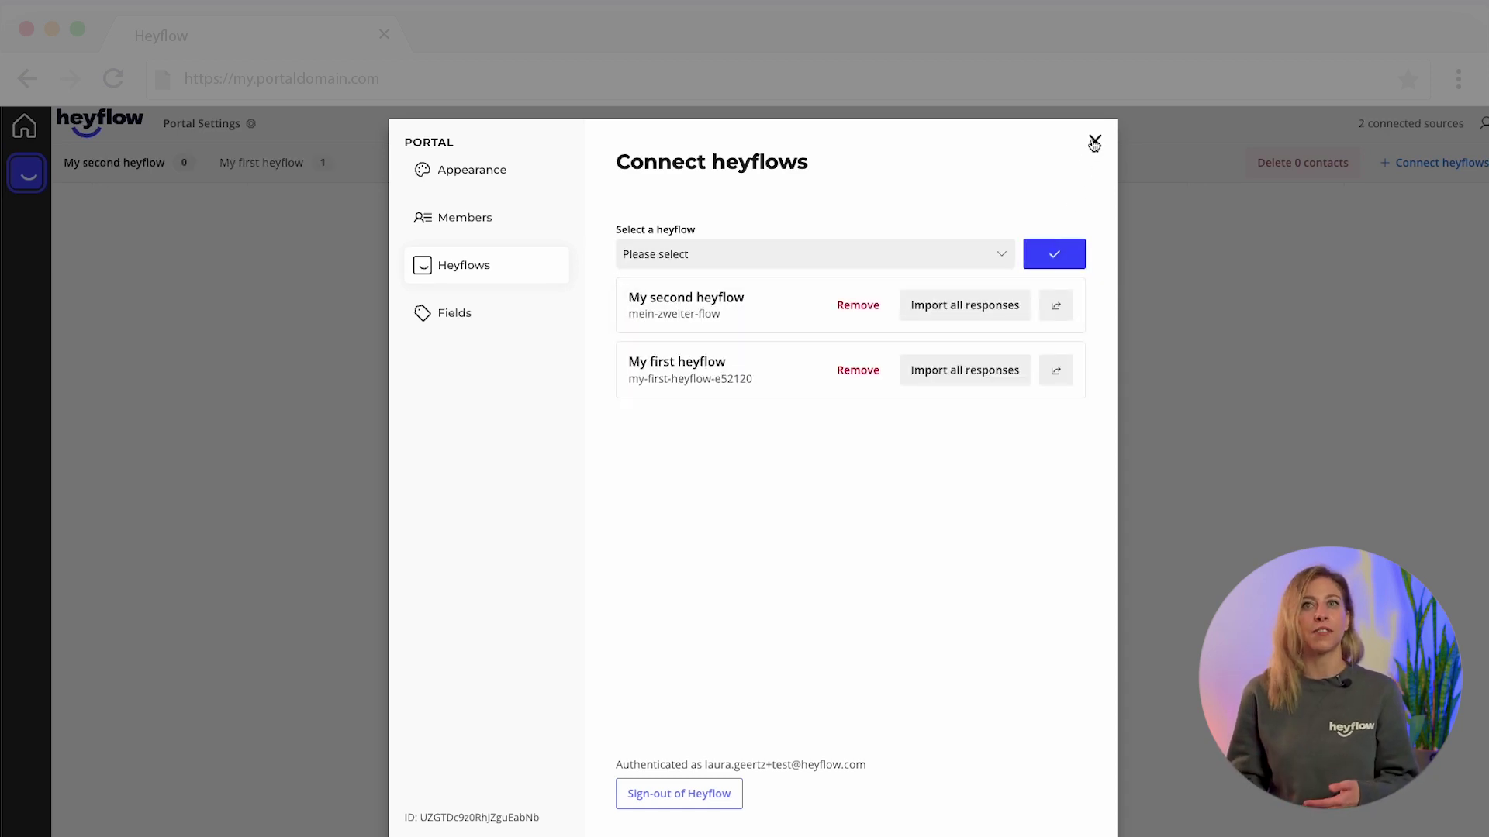
click(1094, 142)
- Check each heyflow's contacts, ending on My first heyflow's single contact
click(297, 164)
click(169, 162)
click(236, 165)
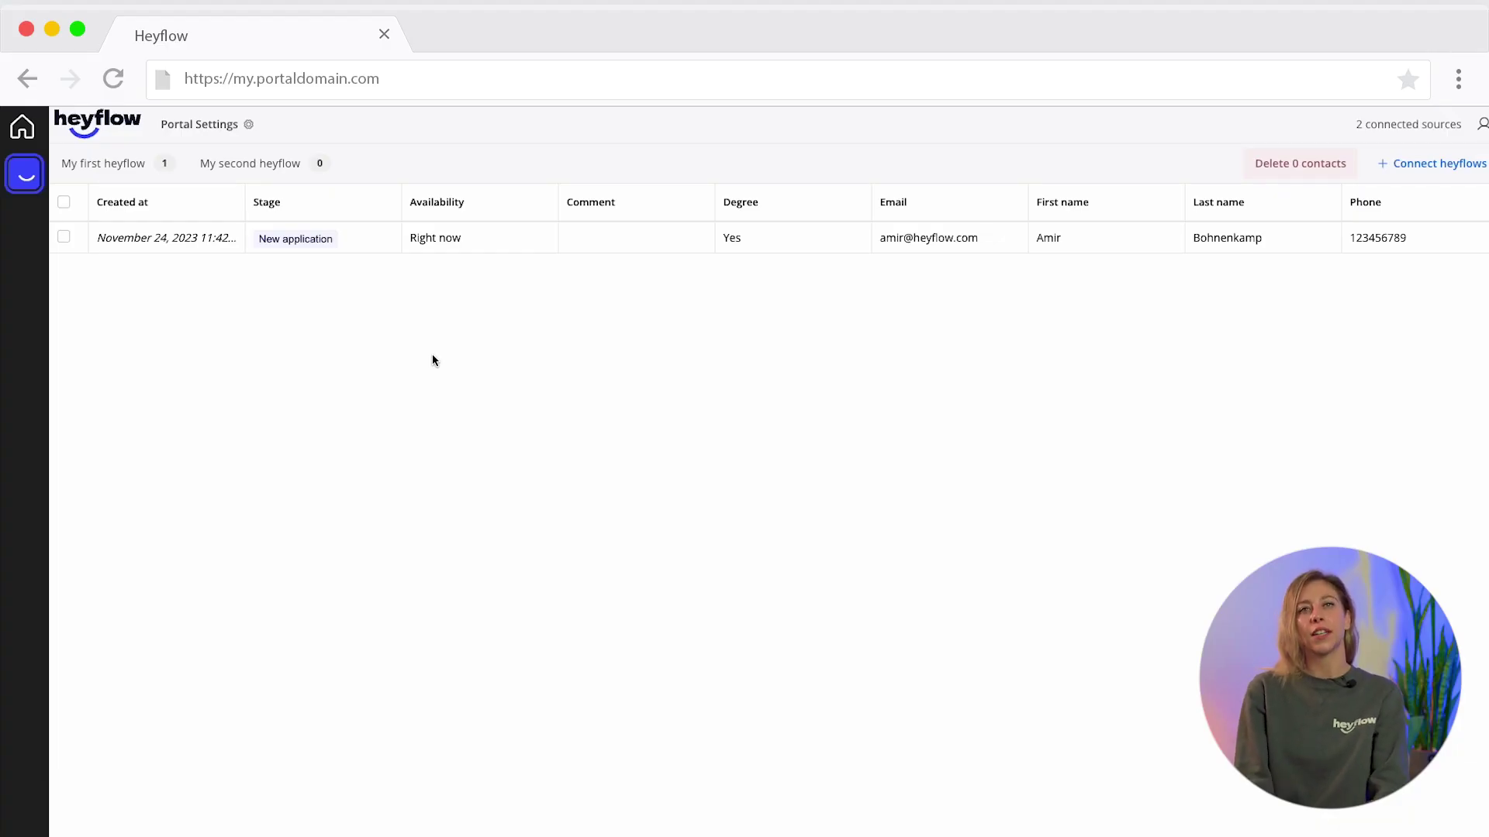
- Open Portal Settings to the Appearance page showing the title My portal
click(245, 130)
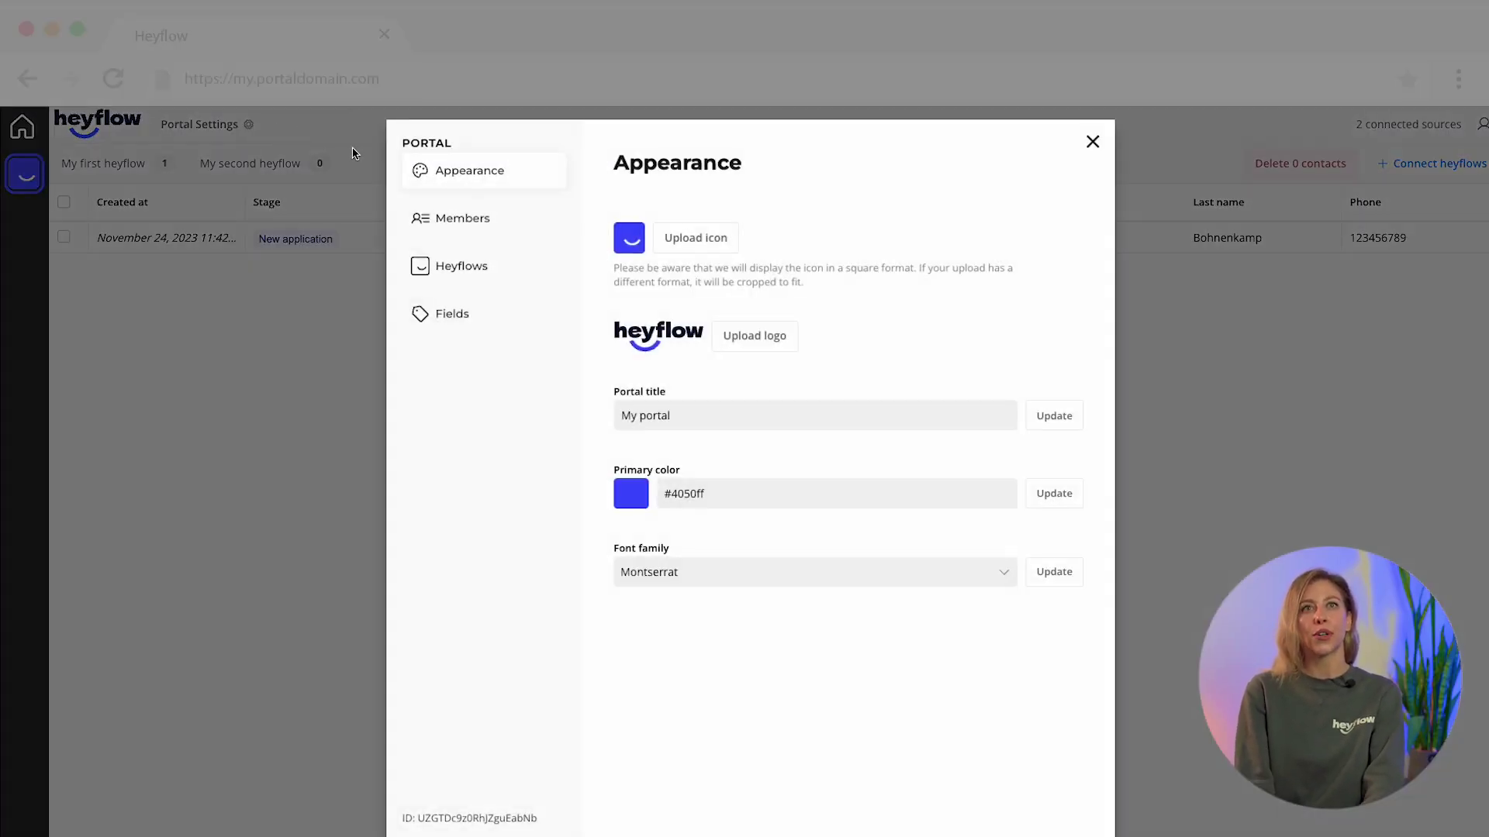
- Relabel the 'When can you start?' field to Availability
click(457, 314)
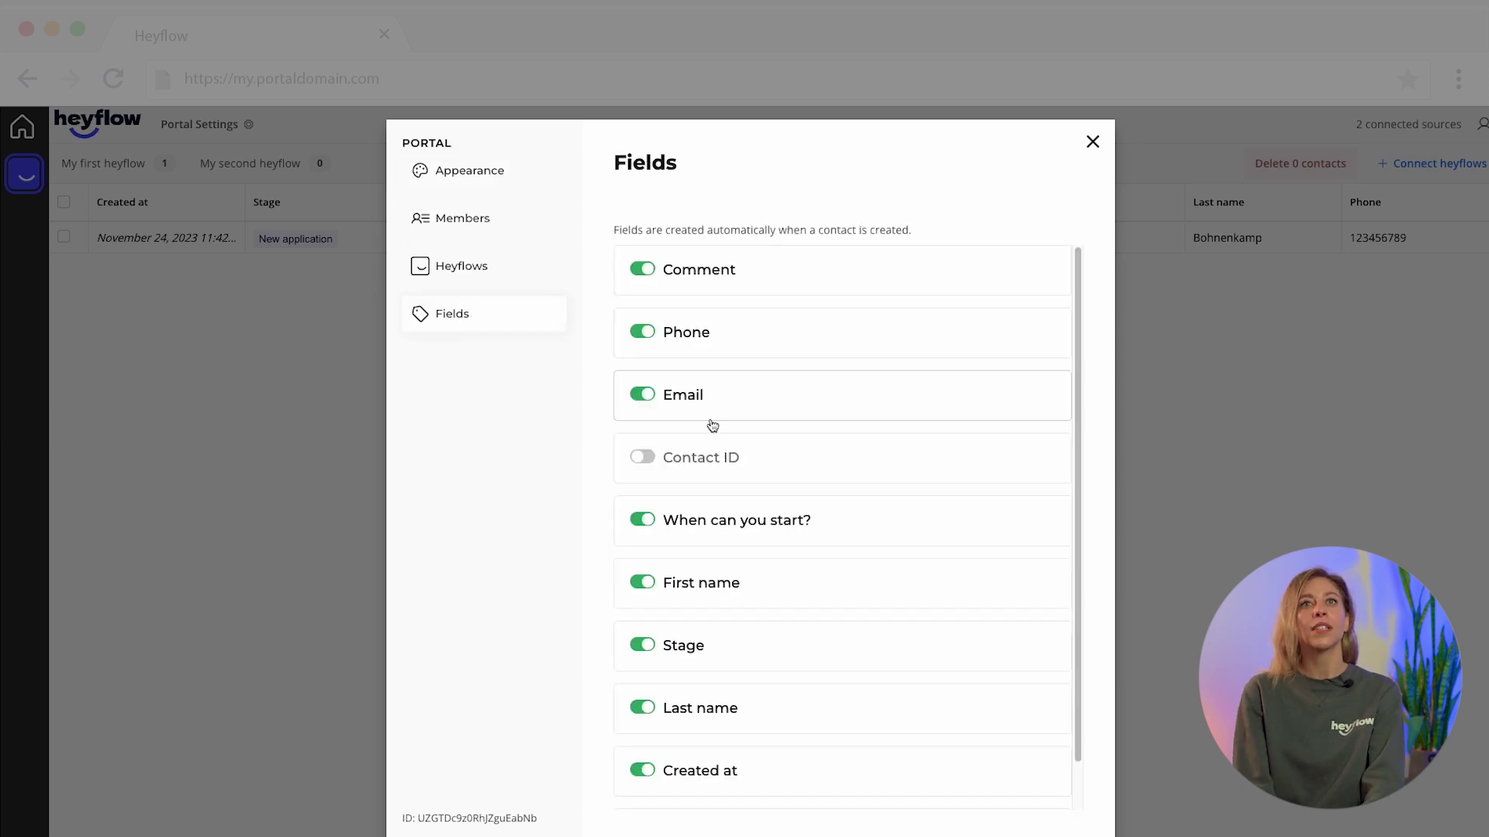
click(774, 525)
click(778, 597)
drag(778, 597, 634, 598)
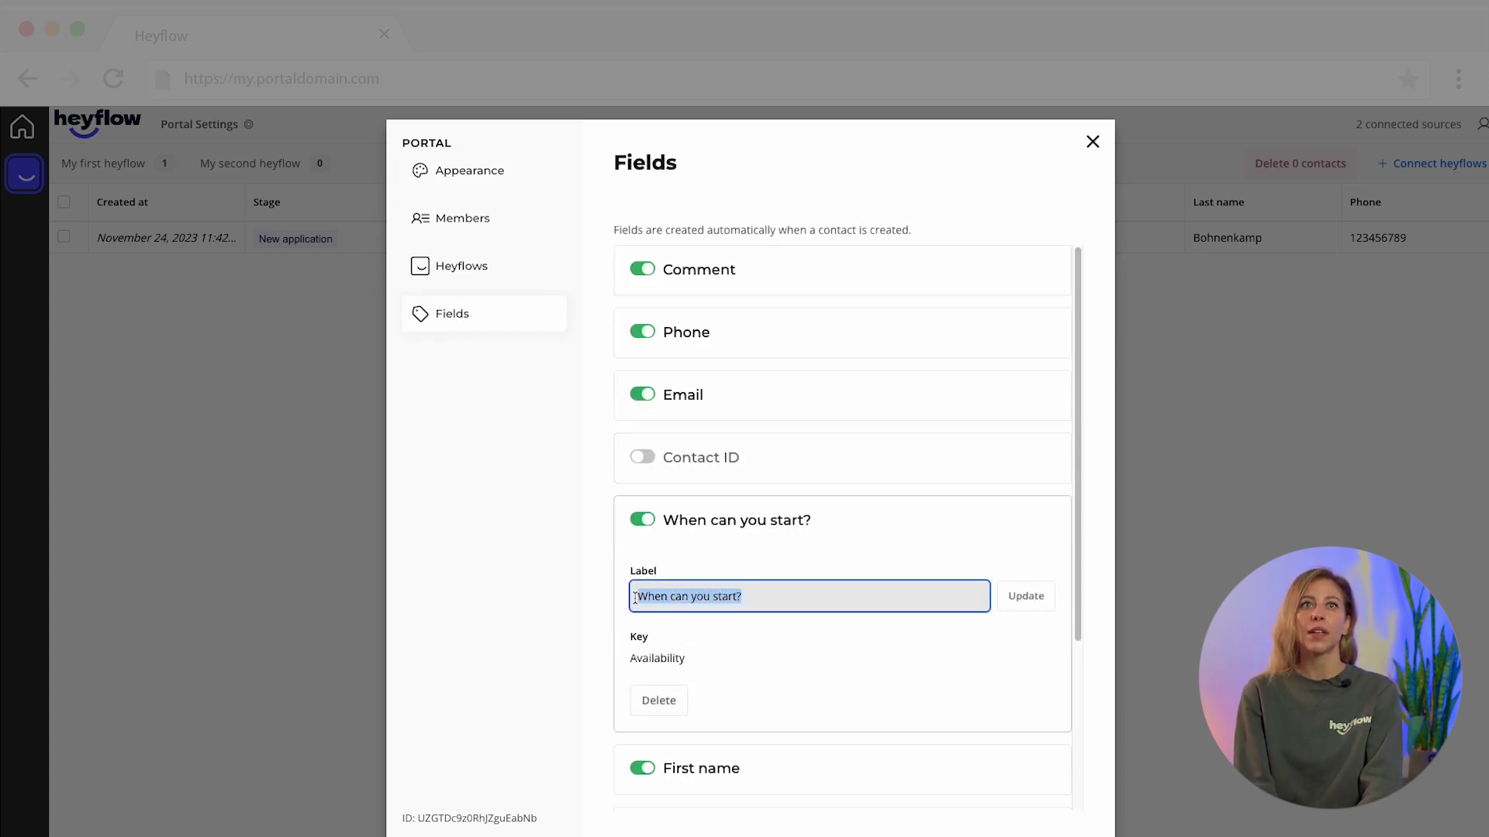
text(Availability)
click(1024, 598)
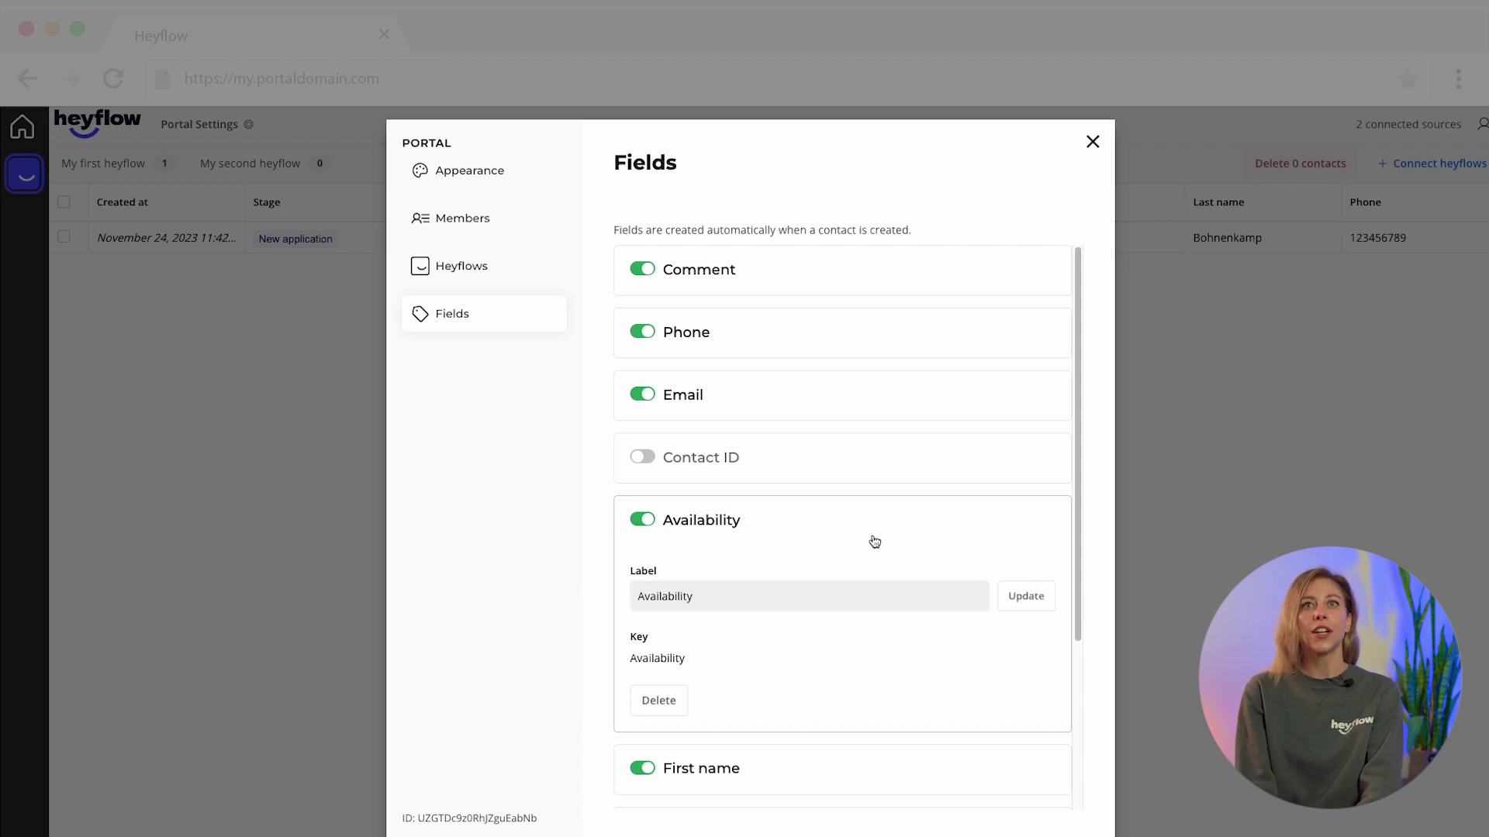
- Keep the Availability field visible and close the portal settings
click(642, 520)
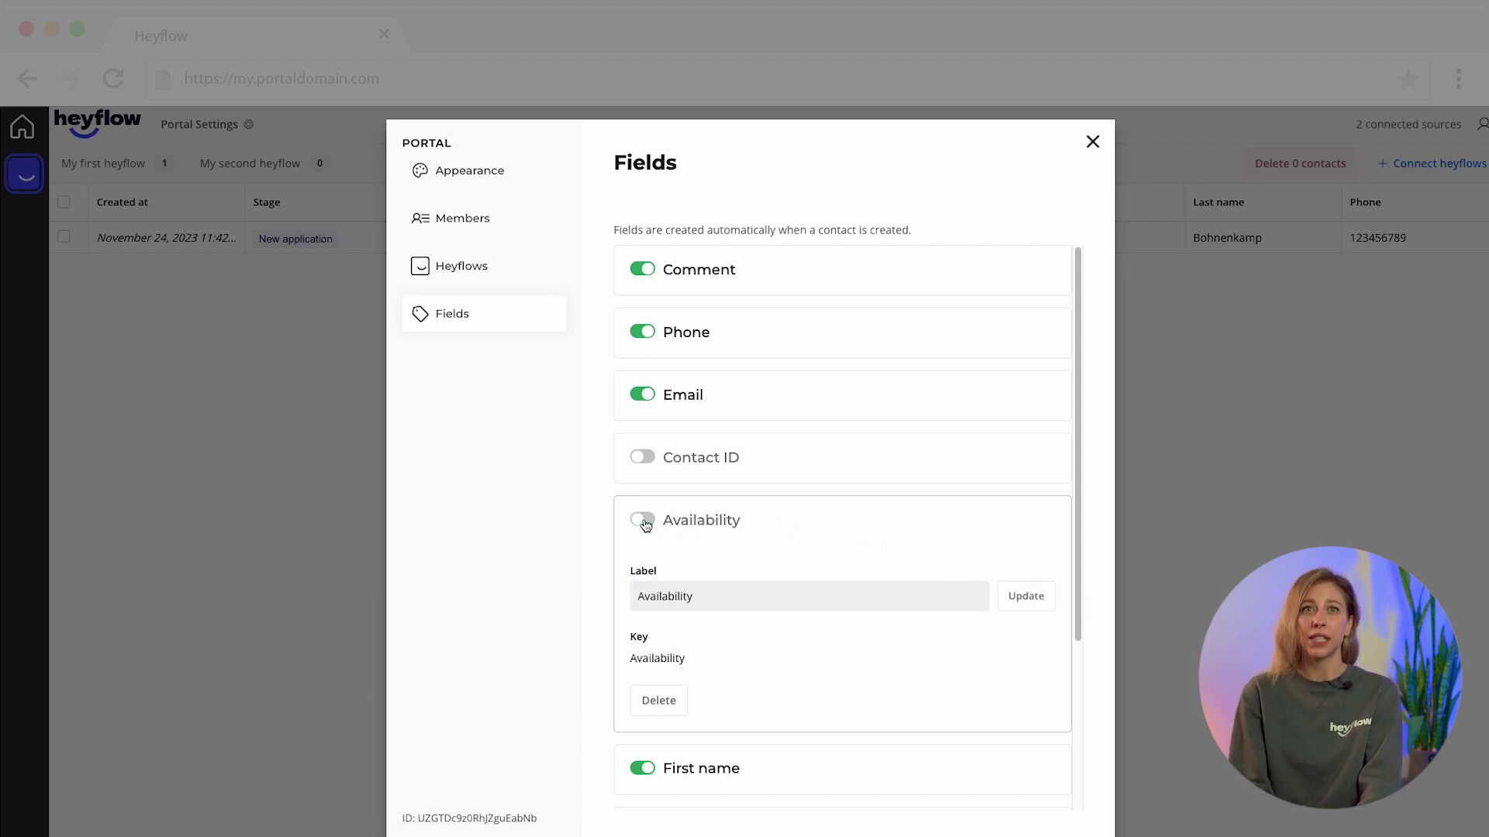
click(645, 524)
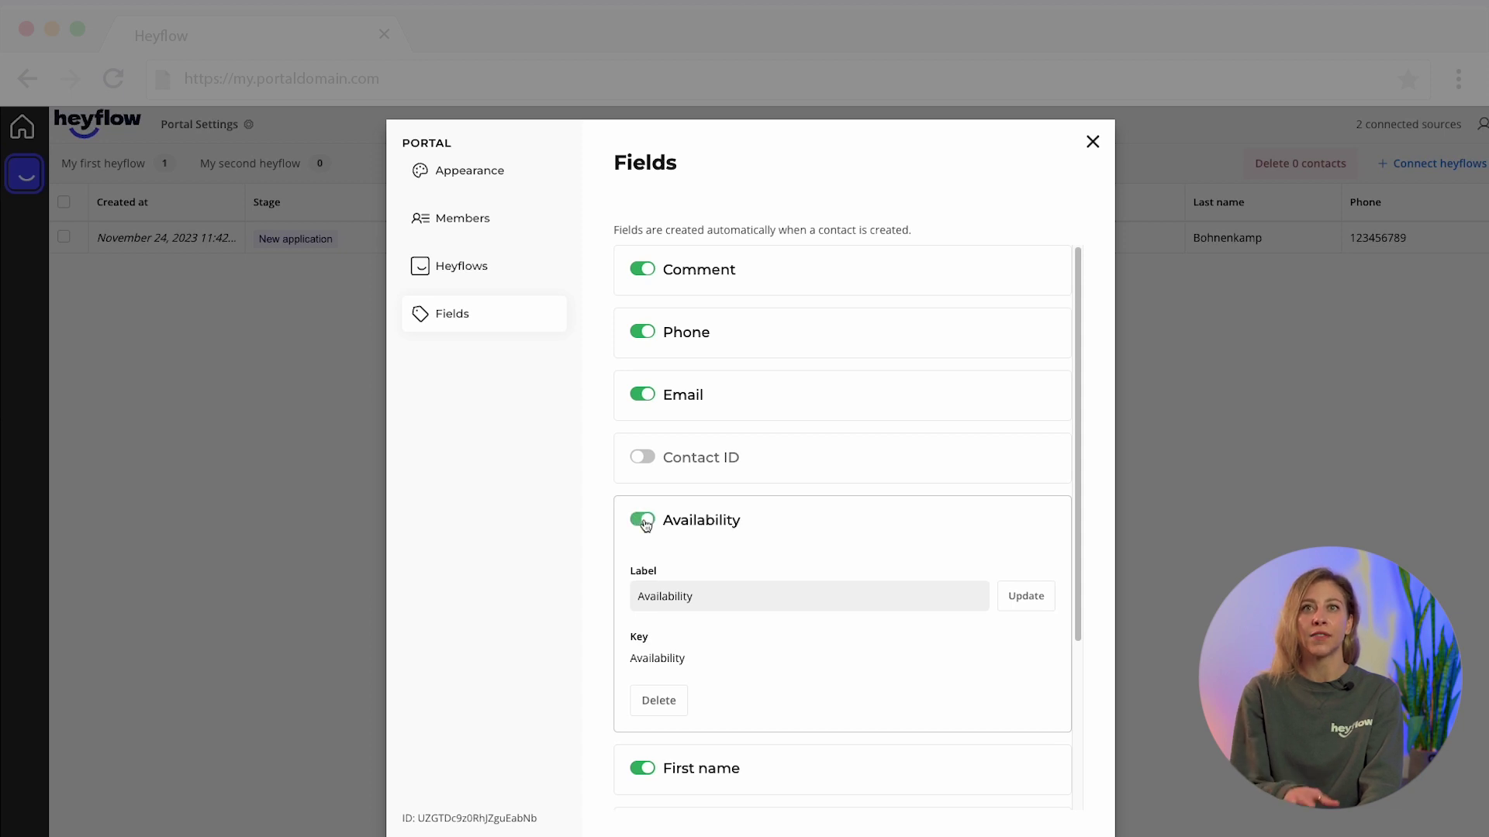
click(645, 523)
click(642, 520)
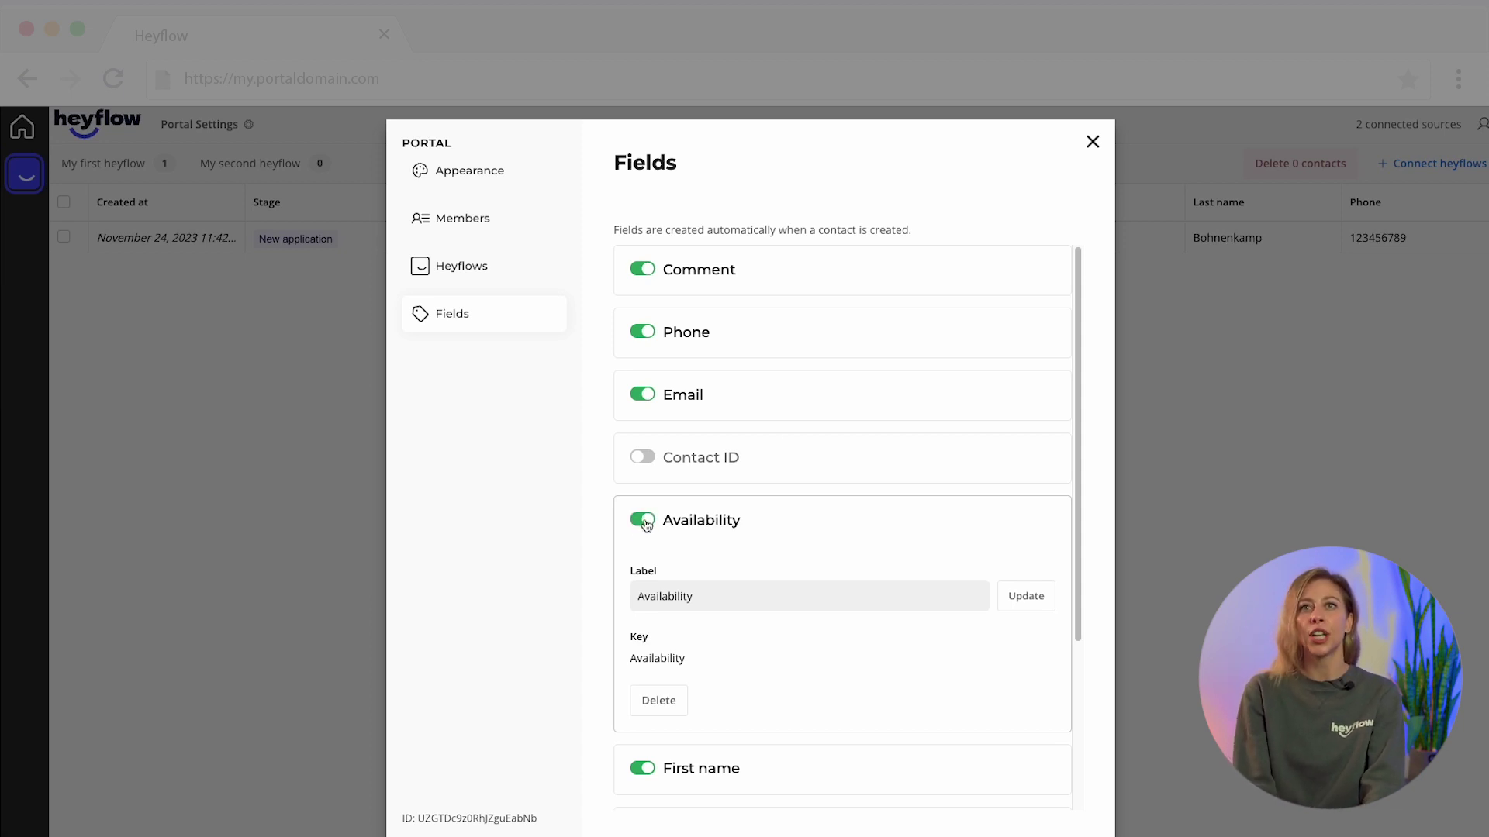
click(1095, 143)
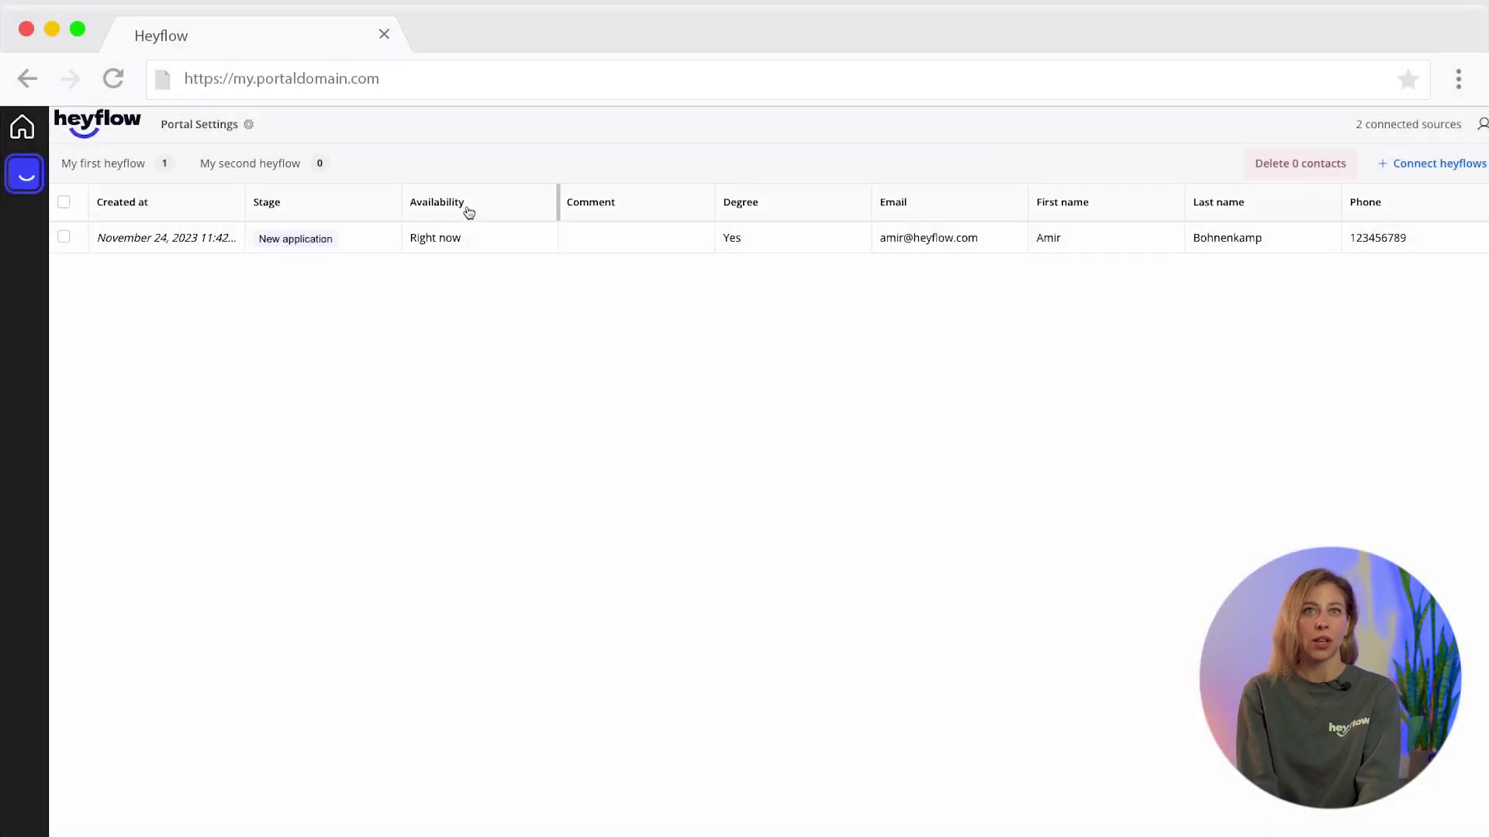
- Move the Availability column after Comment and place First name before Email
click(465, 211)
click(477, 306)
drag(593, 208, 1082, 203)
click(1083, 288)
click(920, 205)
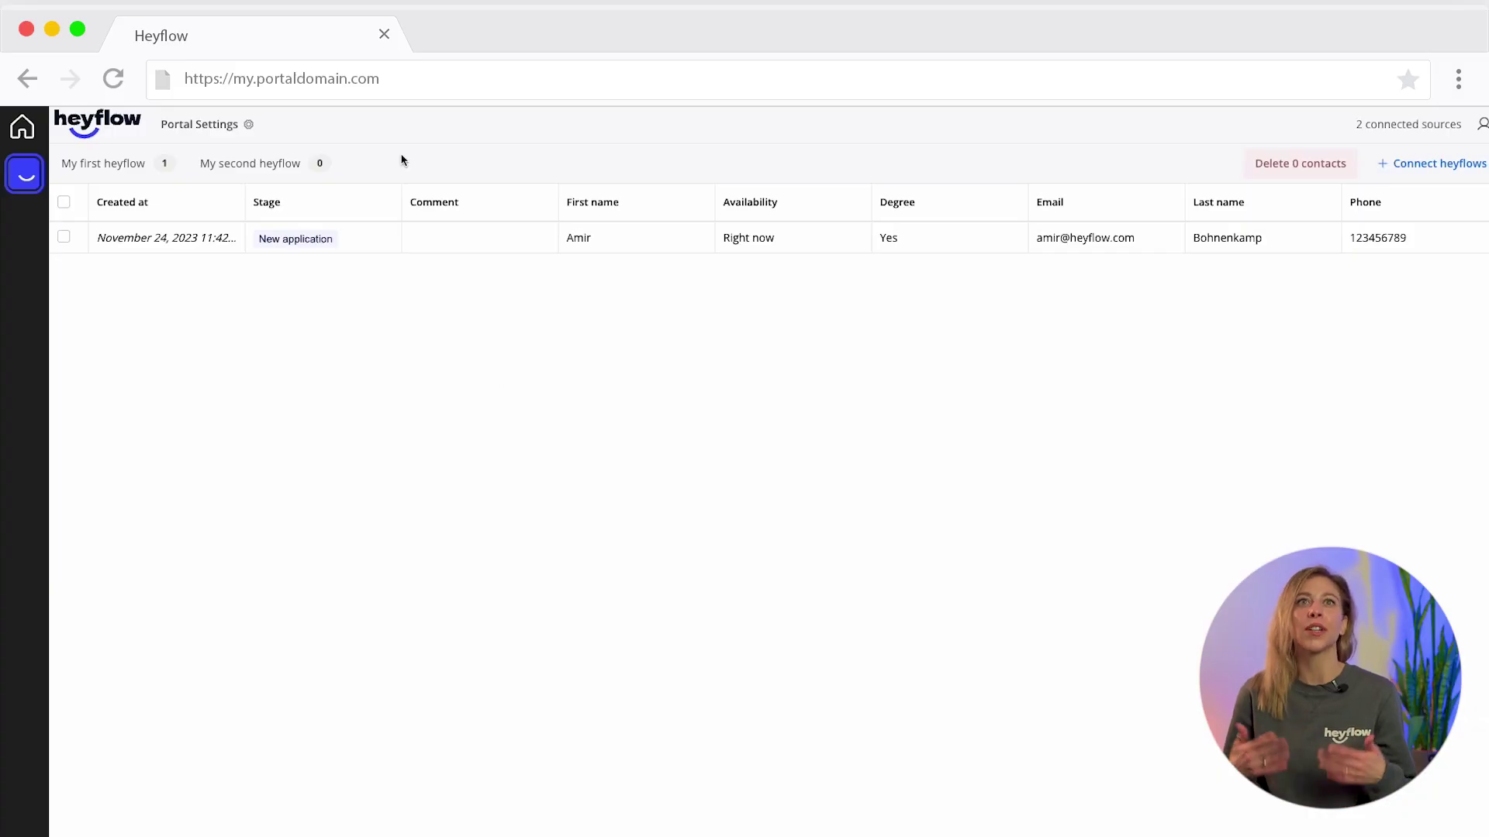
- Invite the team member's email address to the portal as Admin
click(231, 126)
click(443, 224)
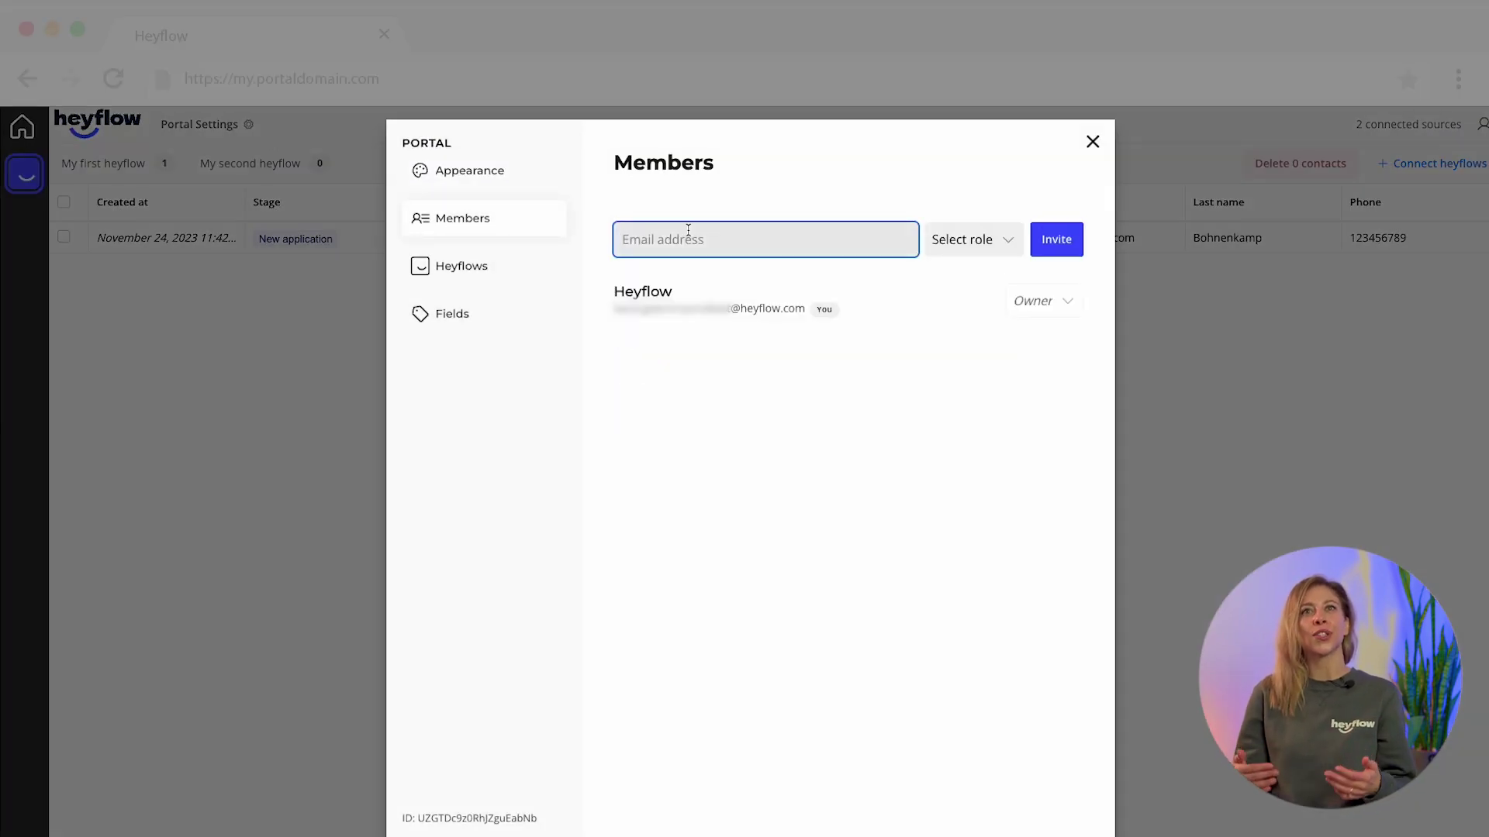
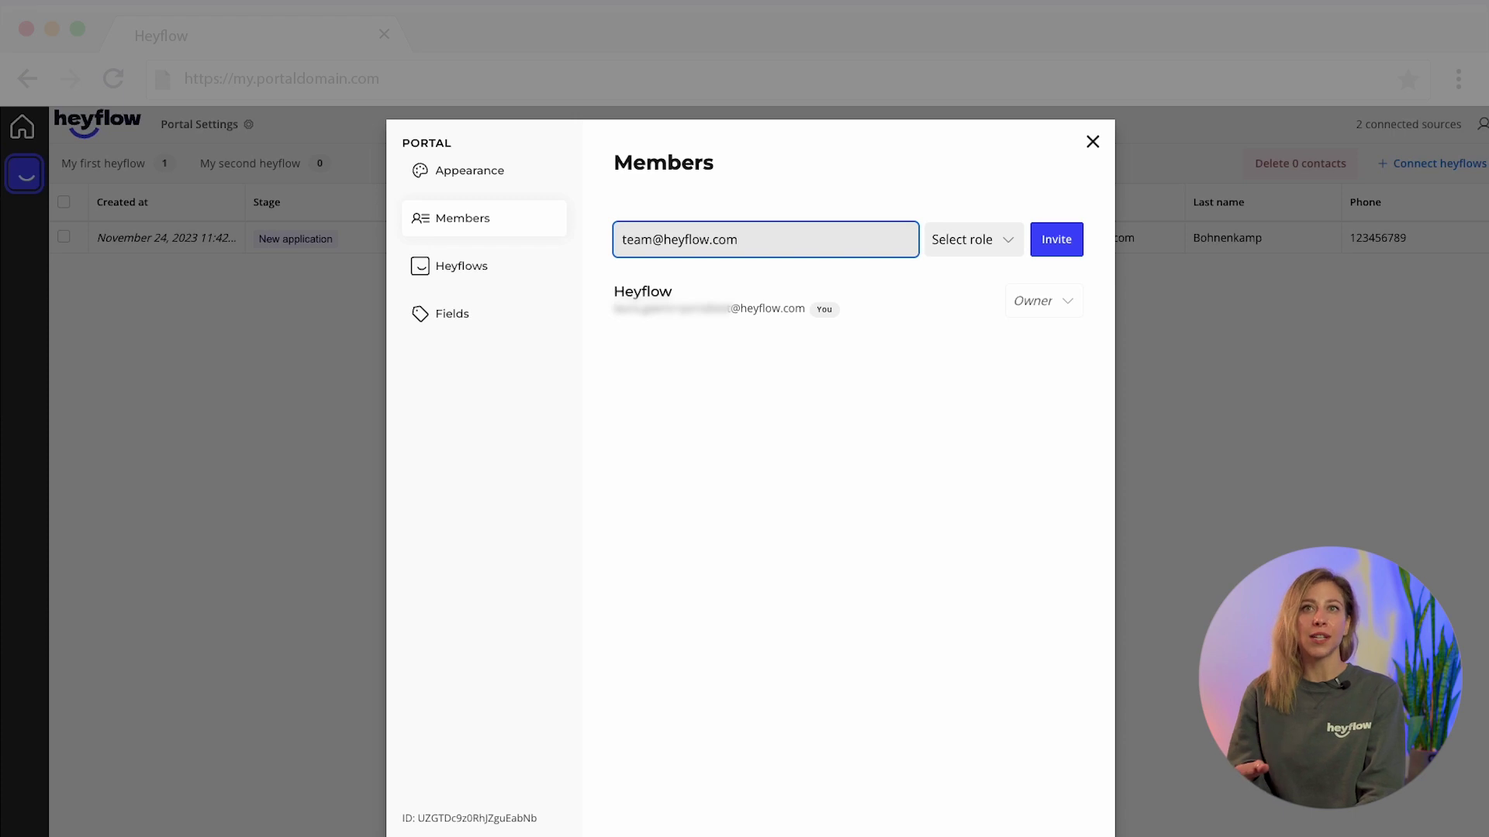
click(996, 239)
click(979, 279)
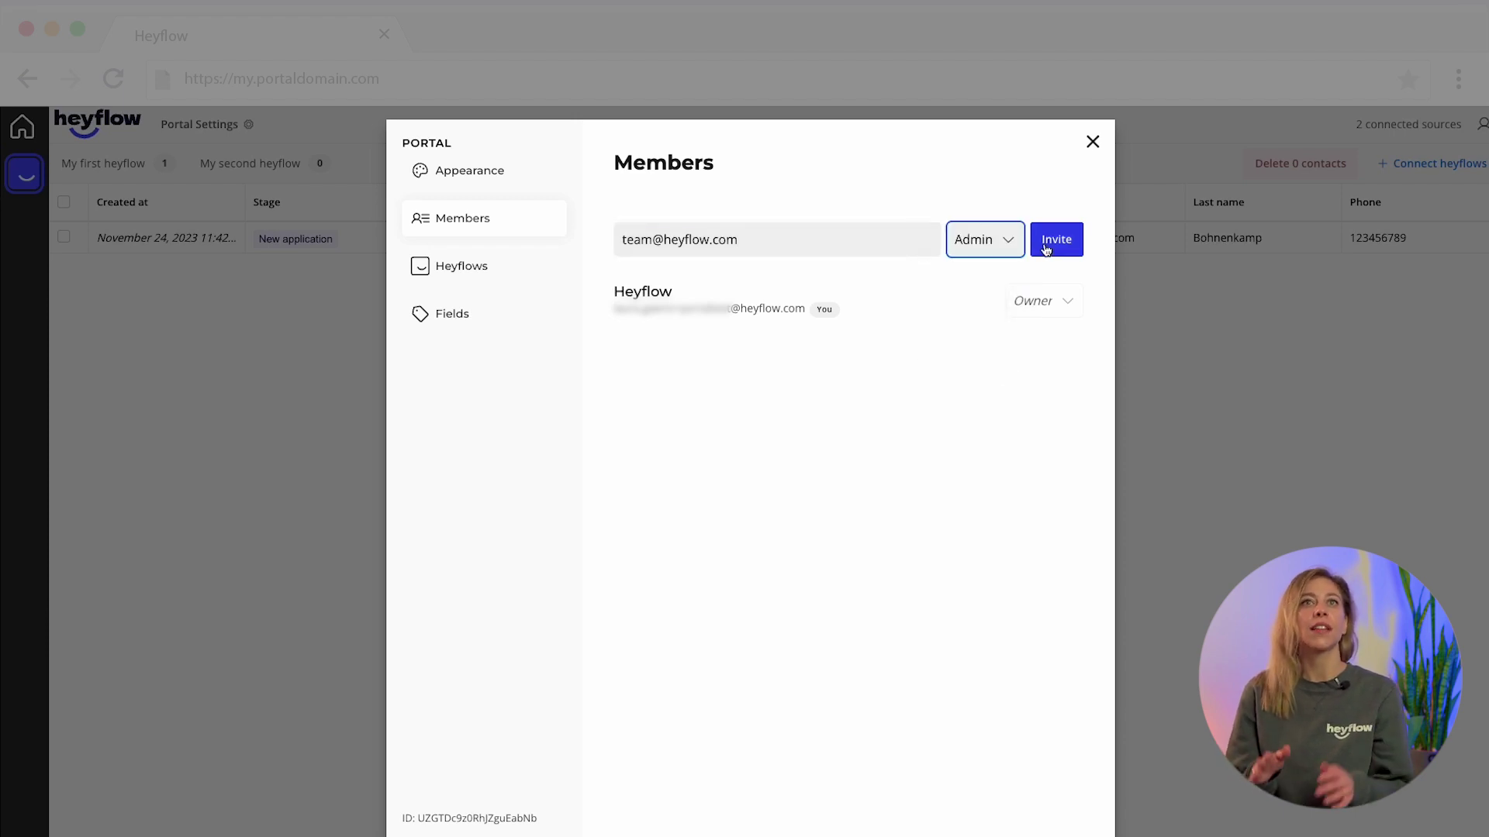
click(1045, 247)
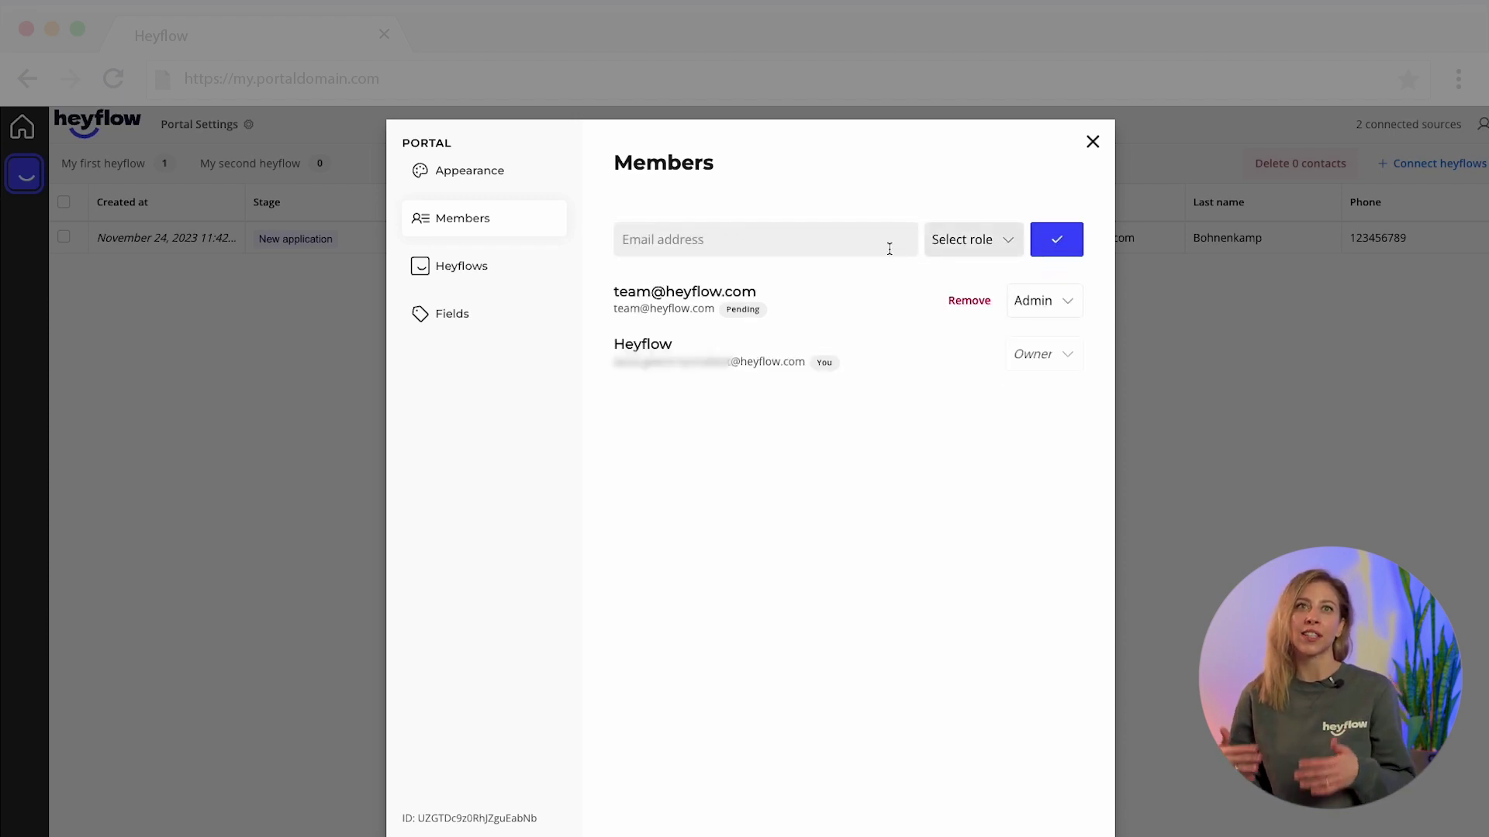
- Invite the client's email address as Editor
click(808, 250)
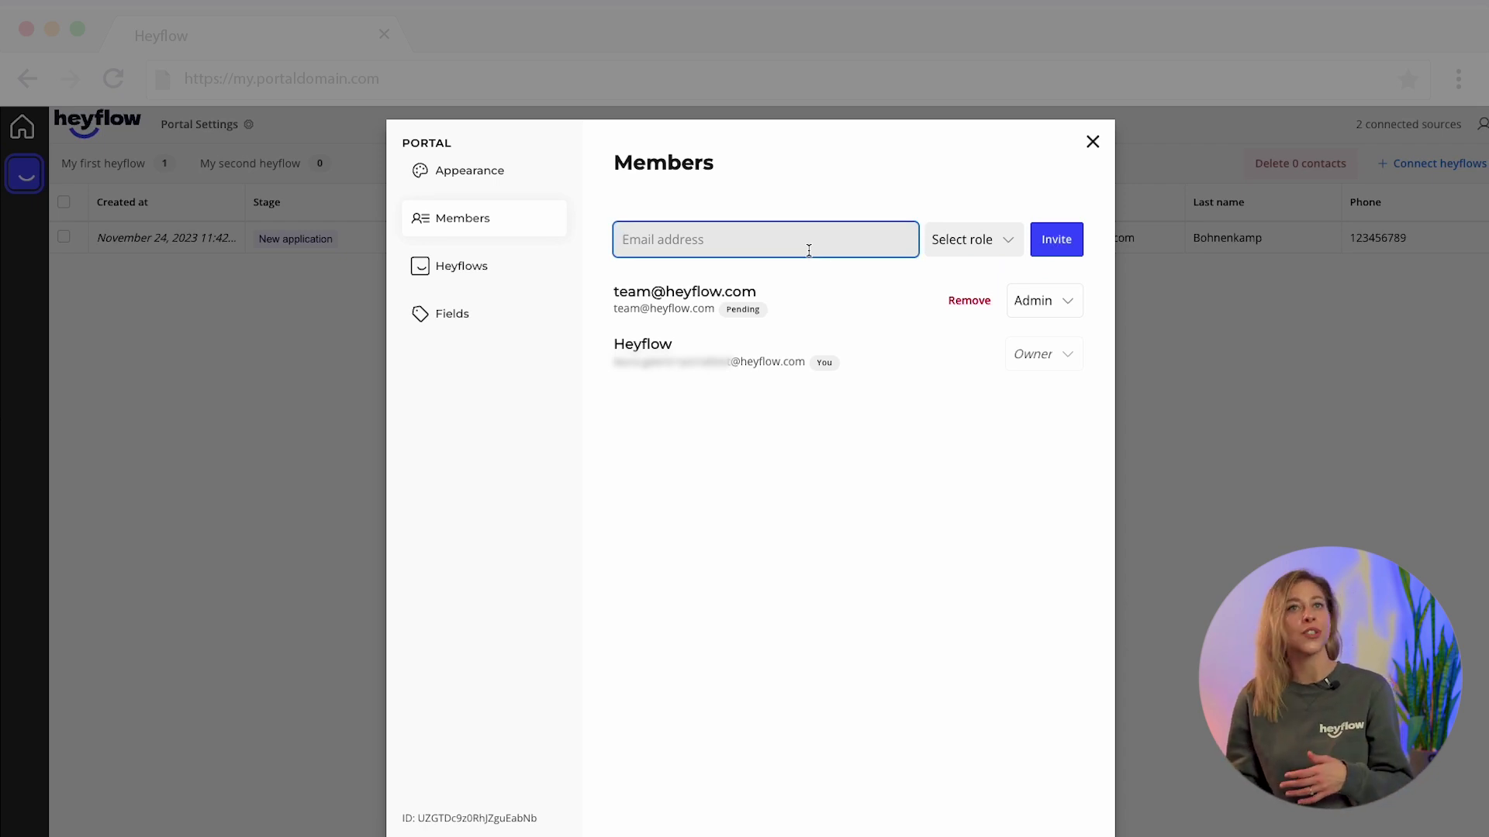
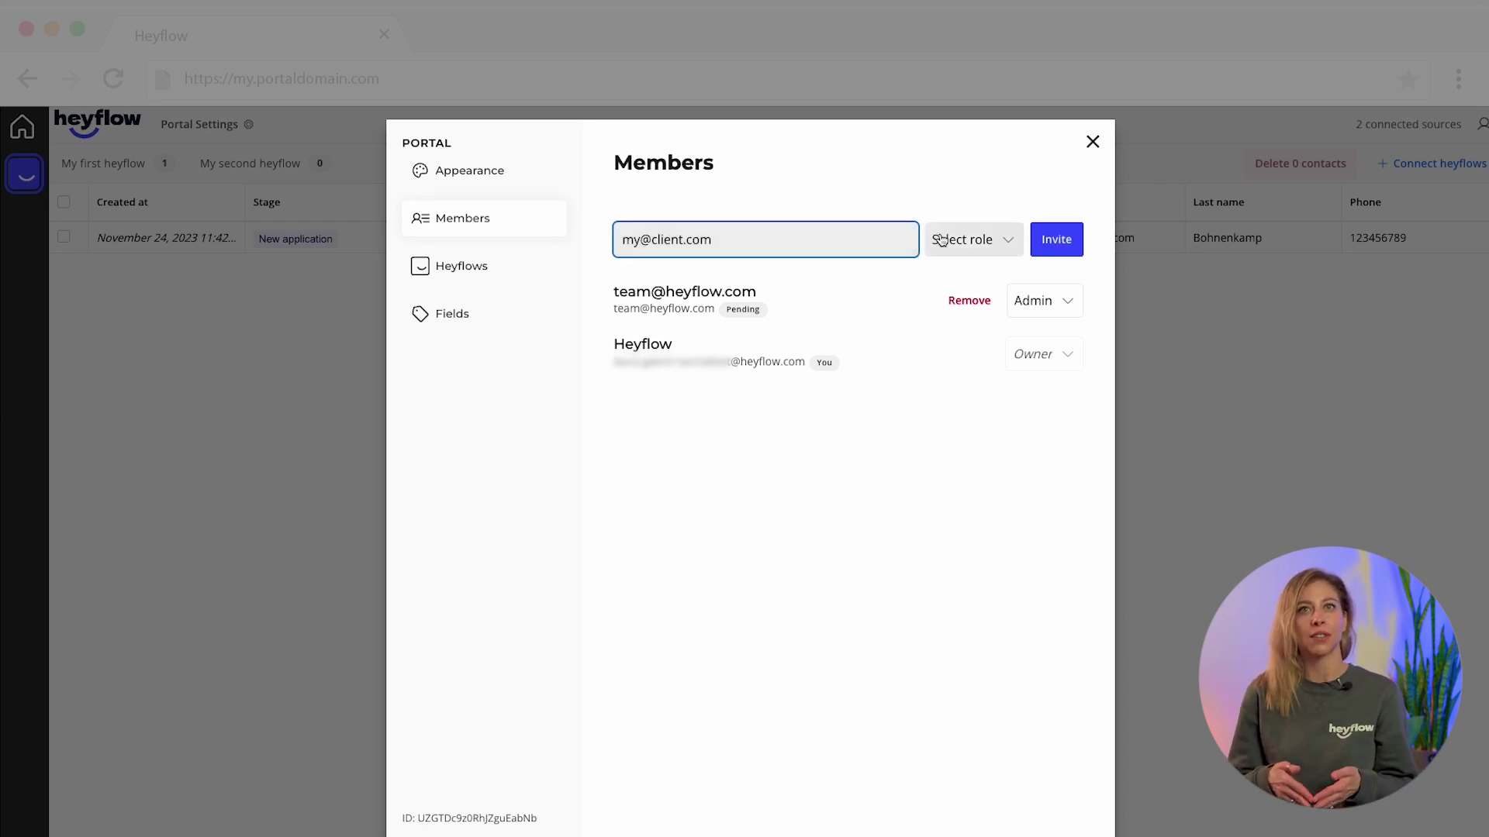
click(943, 242)
click(955, 313)
click(1051, 242)
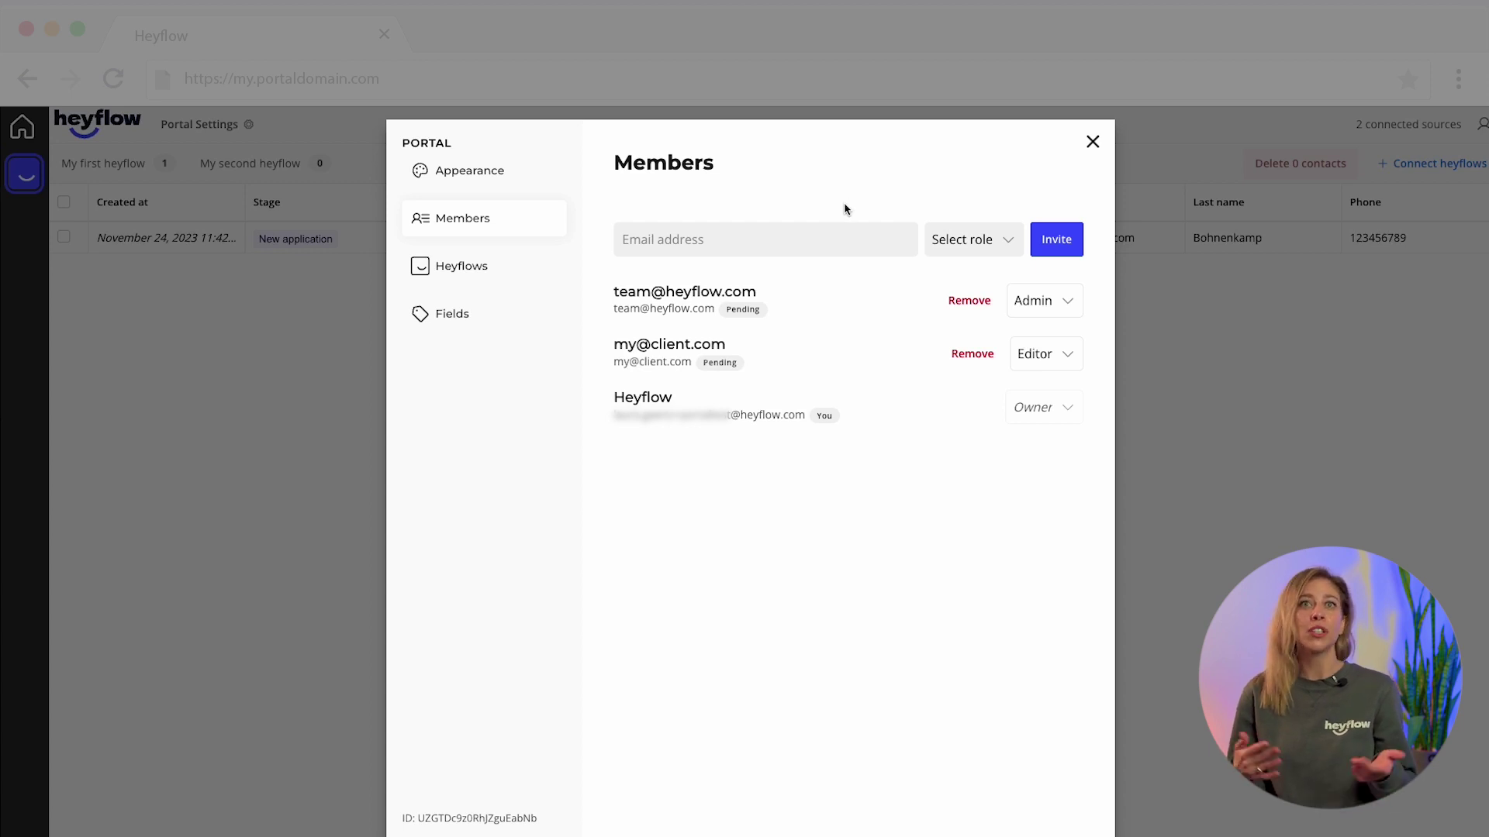
- Invite a second client address, a variant of the first, as Viewer
click(830, 238)
key(ctrl+v)
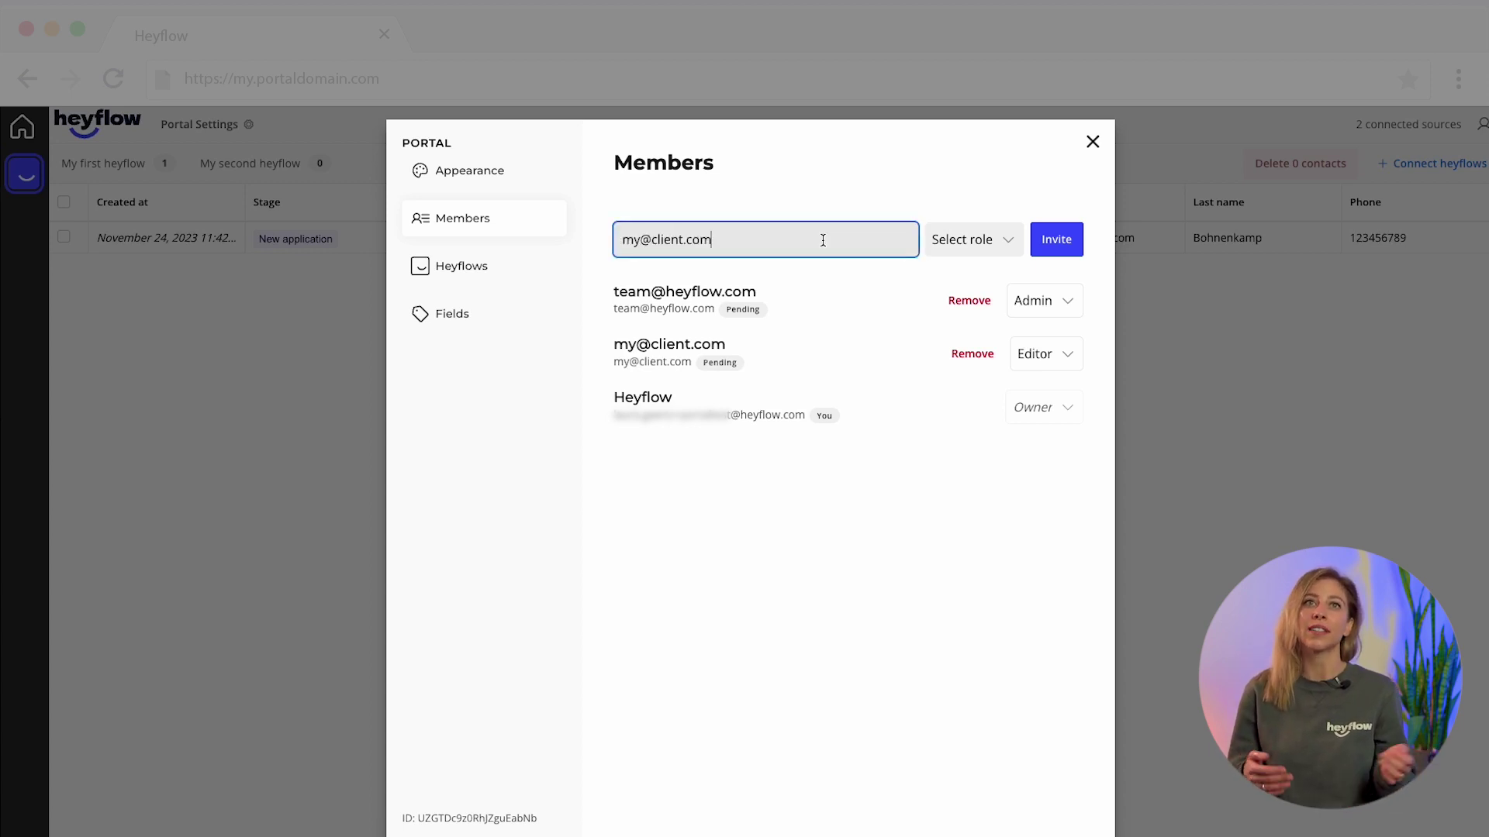
text(1)
click(967, 243)
click(960, 342)
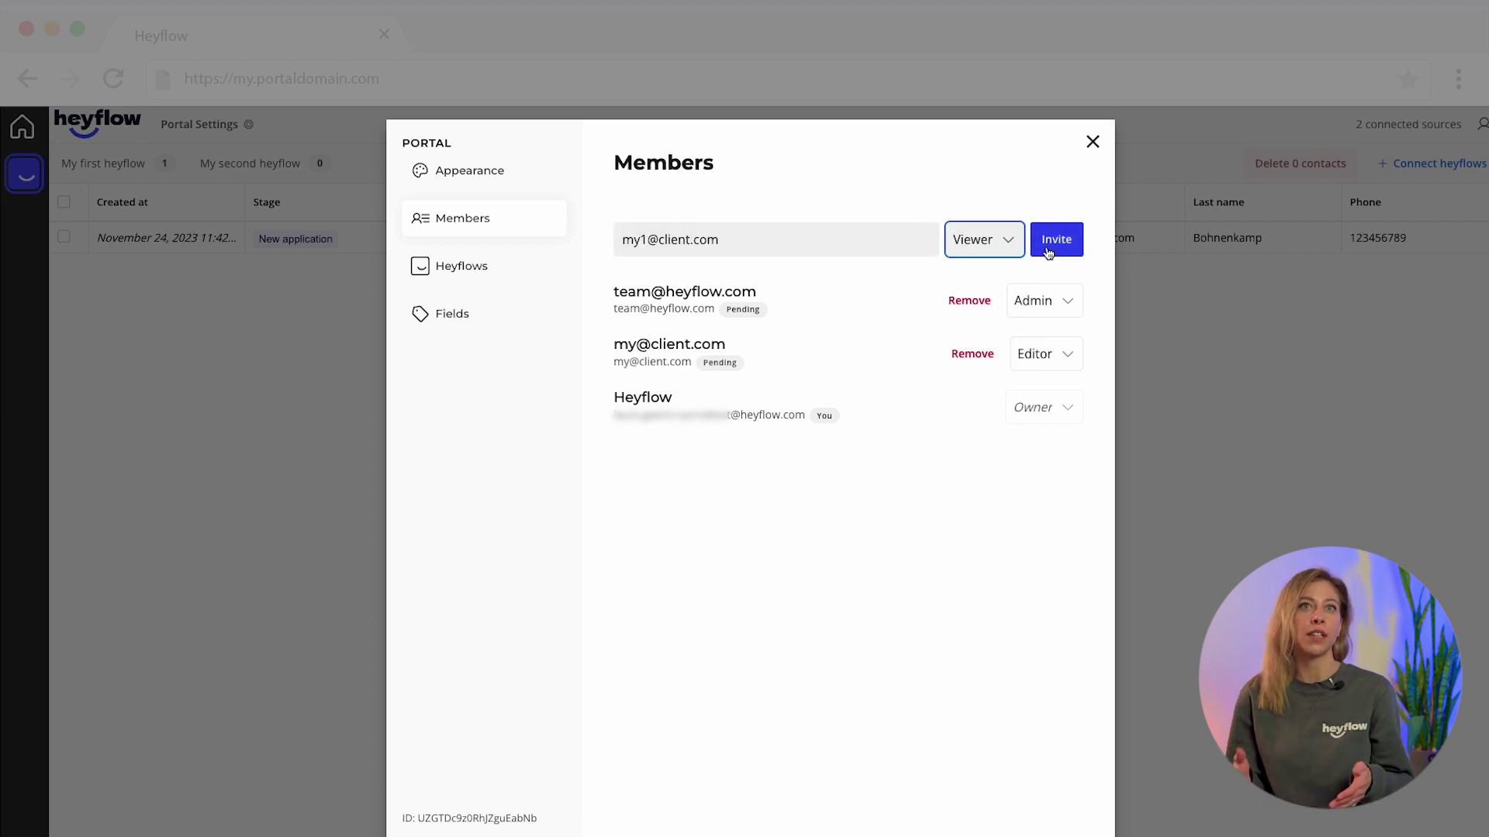
click(1047, 252)
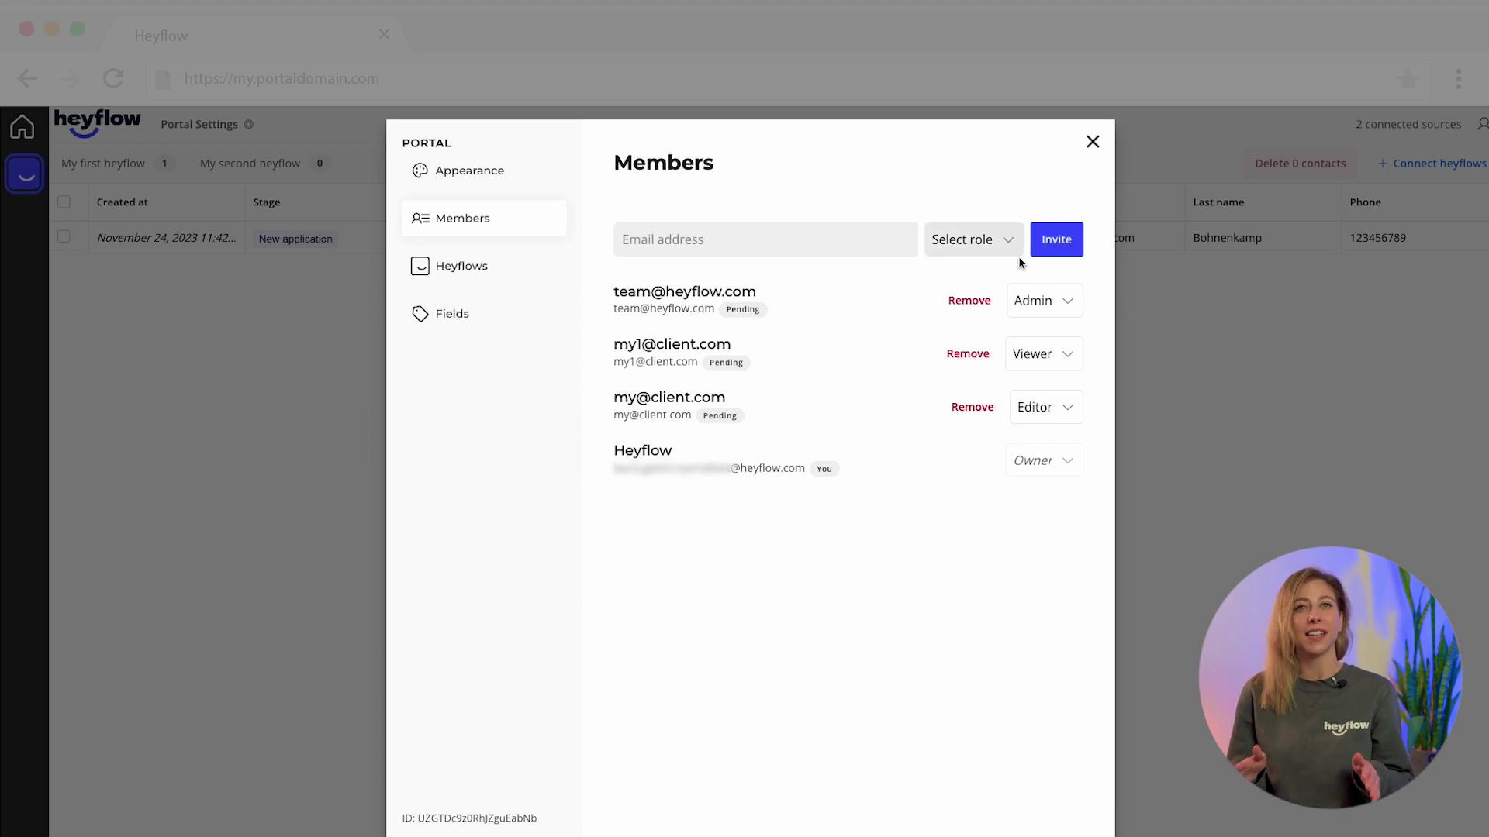
- Withdraw the extra invite and change the client's role to Viewer
click(968, 356)
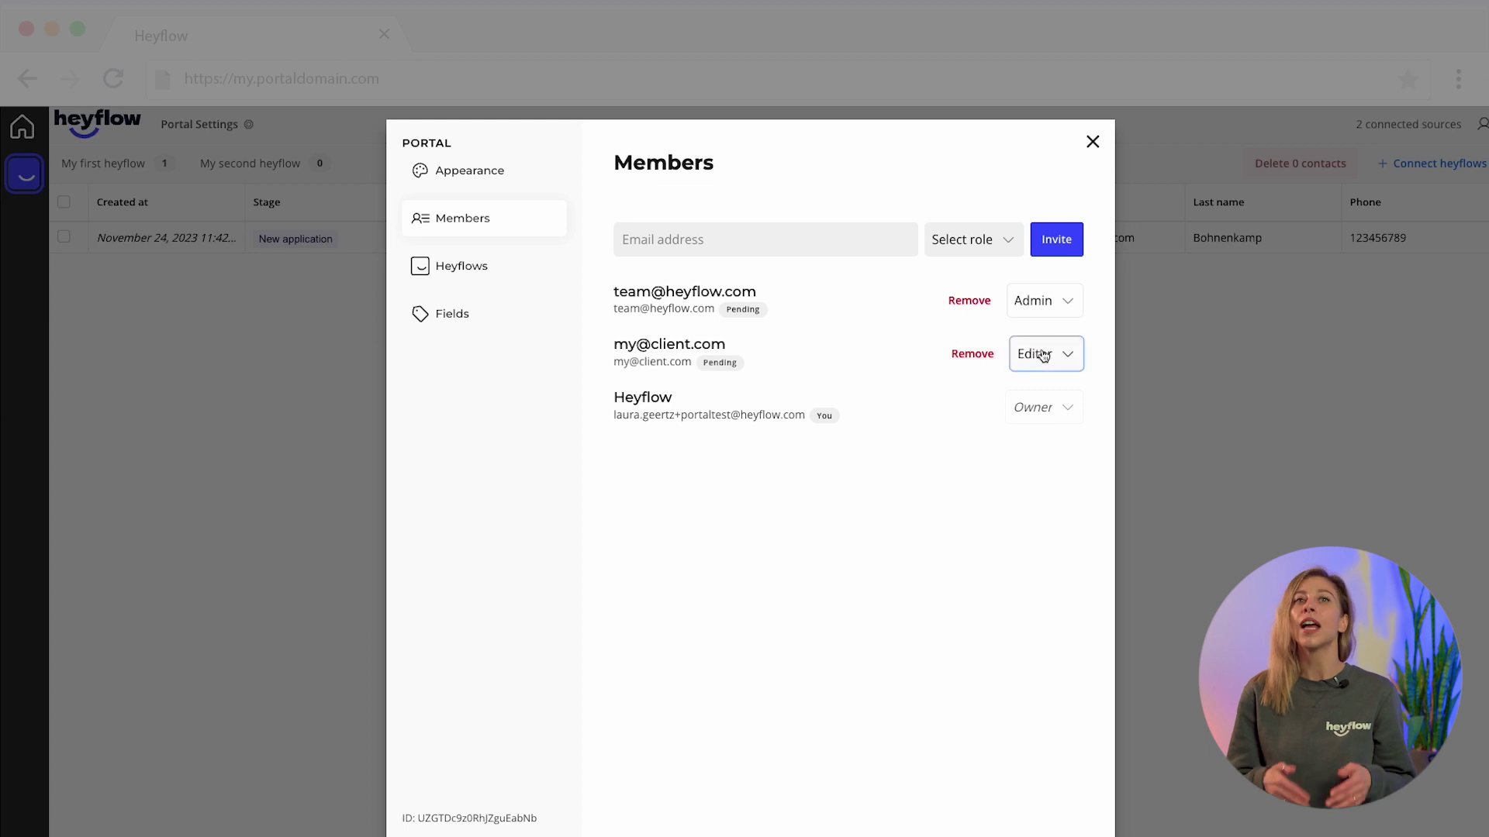
click(1037, 354)
click(1044, 459)
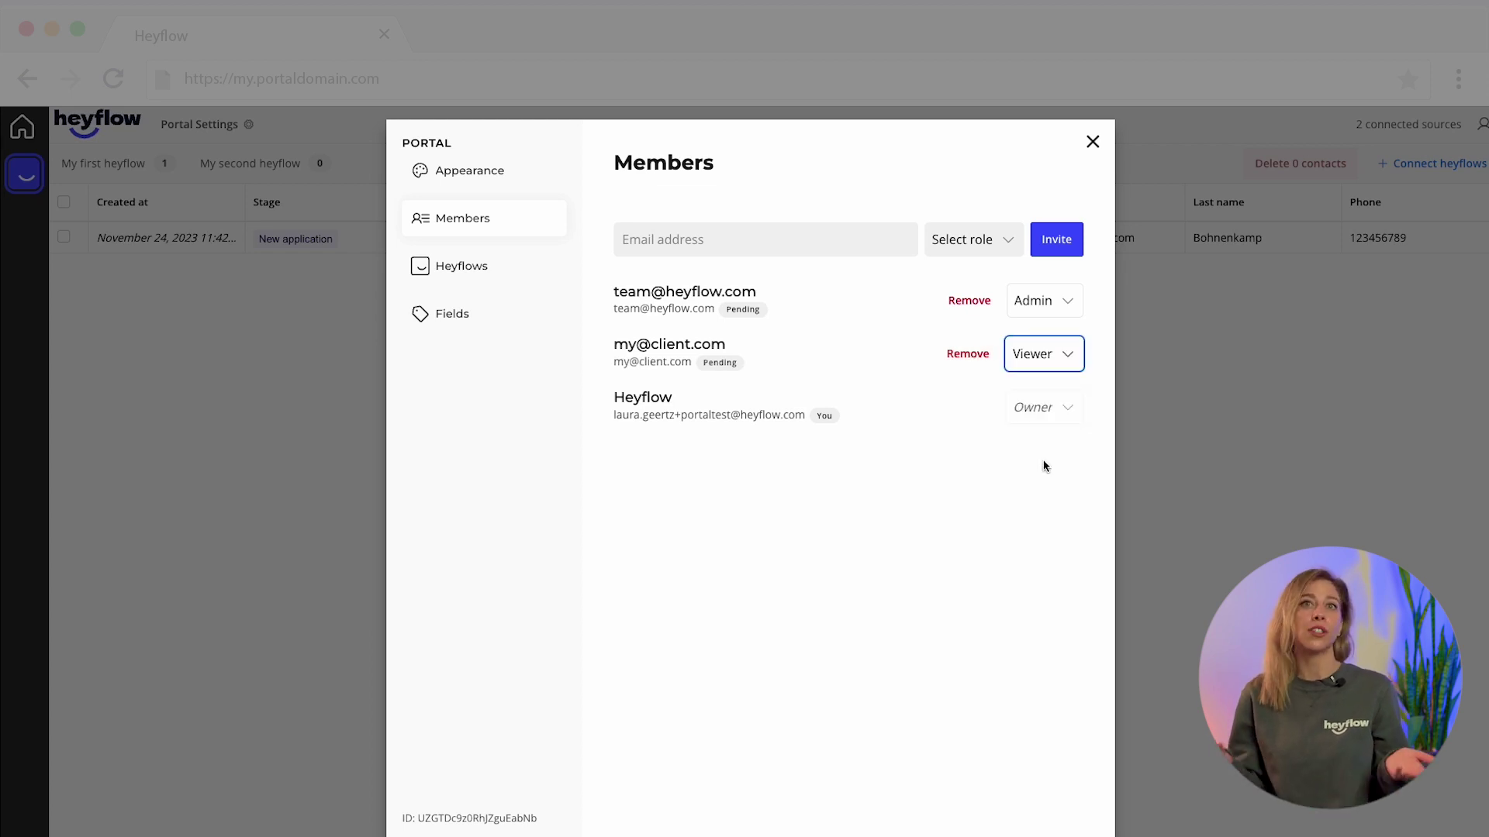